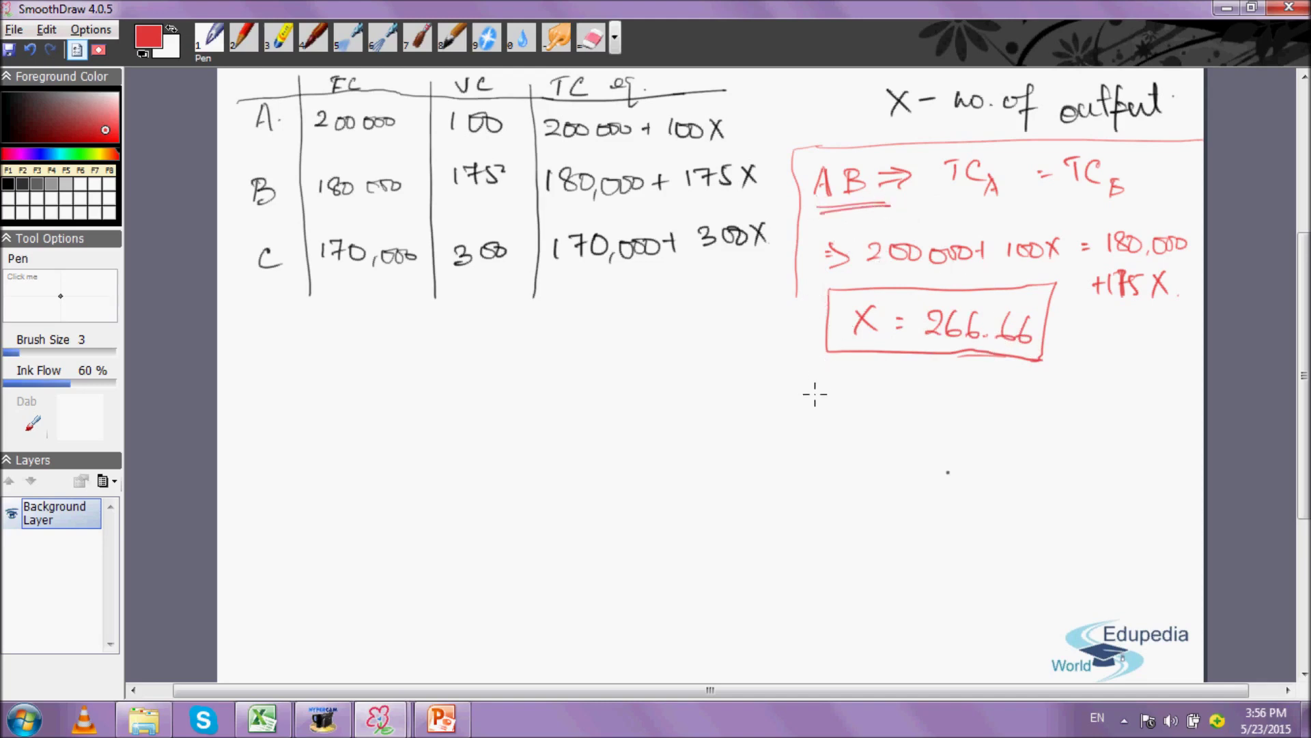
Write the arrow and A's total cost 200000+100X after the AC label in red
mouse_move(875, 409)
mouse_down()
mouse_move(909, 409)
mouse_move(896, 415)
mouse_up()
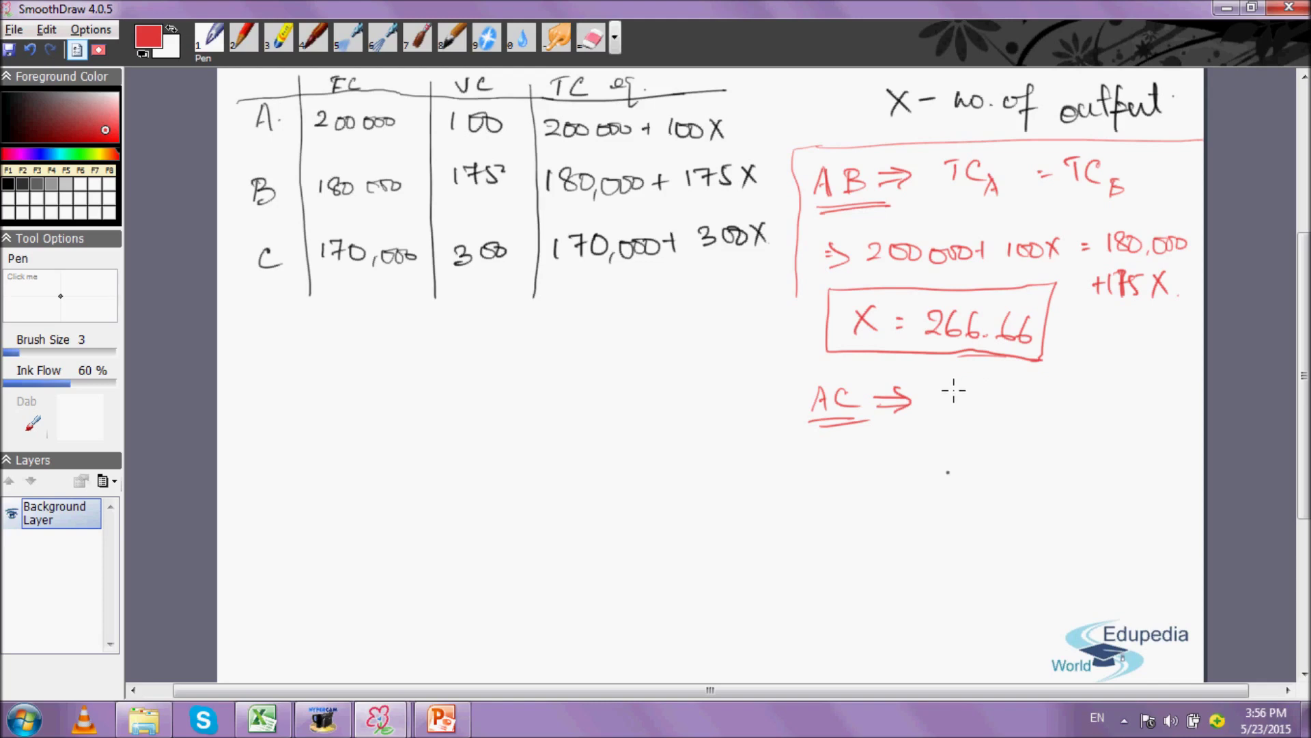
mouse_move(950, 388)
mouse_down()
mouse_move(966, 402)
mouse_move(973, 390)
mouse_up()
drag(988, 390, 1014, 391)
drag(1024, 388, 1030, 390)
drag(1046, 393, 1066, 392)
mouse_move(1056, 384)
mouse_down()
mouse_move(1055, 403)
mouse_move(1074, 396)
mouse_up()
mouse_move(1091, 382)
mouse_down()
mouse_move(1086, 396)
mouse_move(1104, 388)
mouse_up()
drag(1120, 384, 1122, 398)
drag(933, 434, 948, 439)
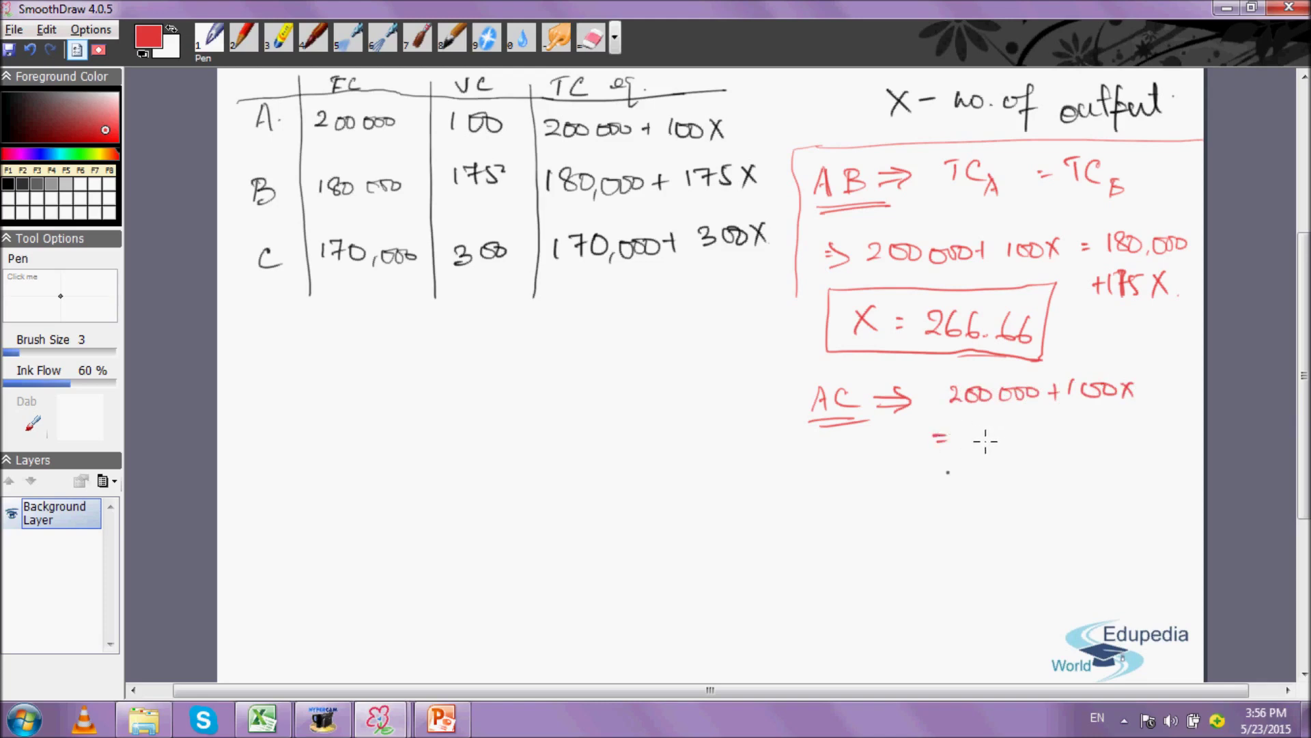
Write '= 170000+300X' for C's total cost on the line below
drag(975, 424, 977, 444)
mouse_move(983, 426)
mouse_down()
mouse_move(990, 444)
mouse_move(1011, 428)
mouse_up()
drag(1029, 428, 1066, 430)
mouse_move(1067, 430)
mouse_down()
mouse_move(1115, 425)
mouse_move(1159, 442)
mouse_up()
drag(1158, 422, 1150, 439)
Write the break-even result X = 150 and draw a box around it
mouse_move(881, 478)
mouse_down()
mouse_move(899, 500)
mouse_move(882, 501)
mouse_move(937, 487)
mouse_up()
drag(926, 492, 970, 497)
mouse_move(988, 472)
mouse_down()
mouse_move(984, 498)
mouse_move(1008, 472)
mouse_up()
drag(1011, 471, 1014, 471)
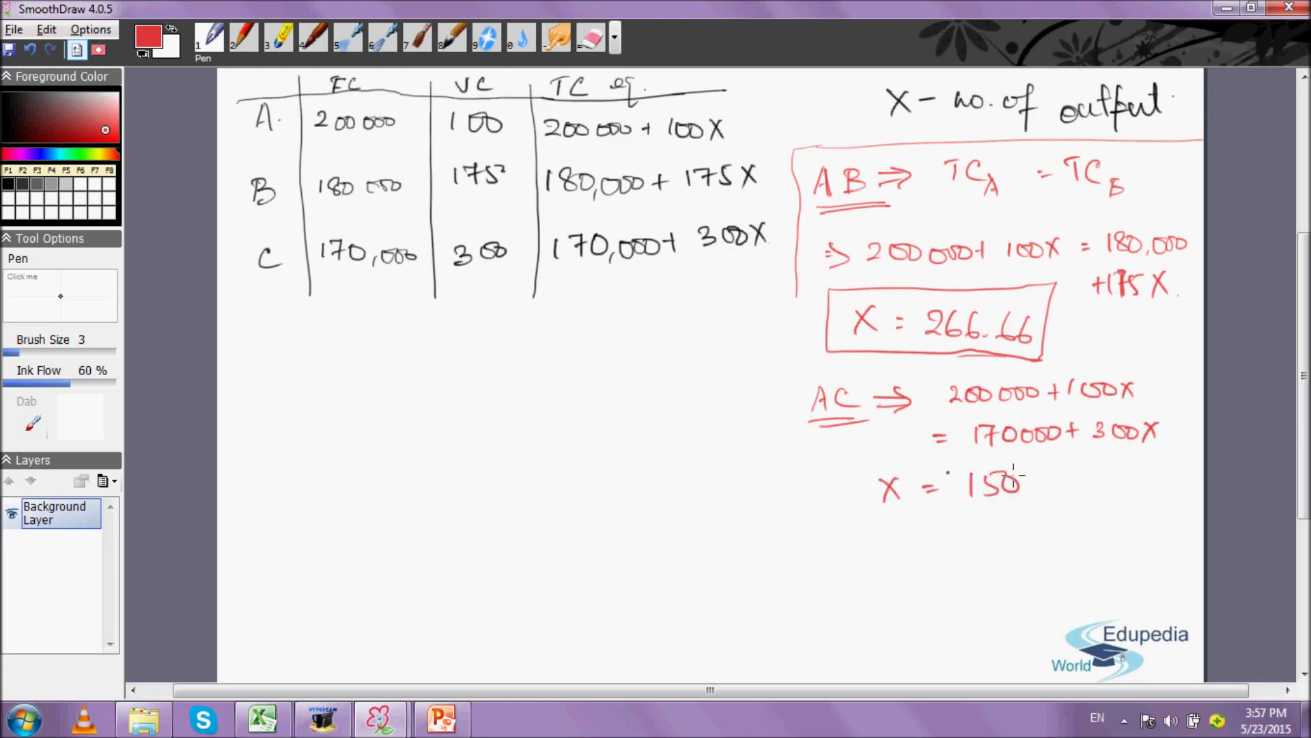
mouse_move(862, 462)
mouse_down()
mouse_move(1039, 462)
mouse_move(1021, 523)
mouse_move(874, 524)
mouse_move(897, 528)
mouse_up()
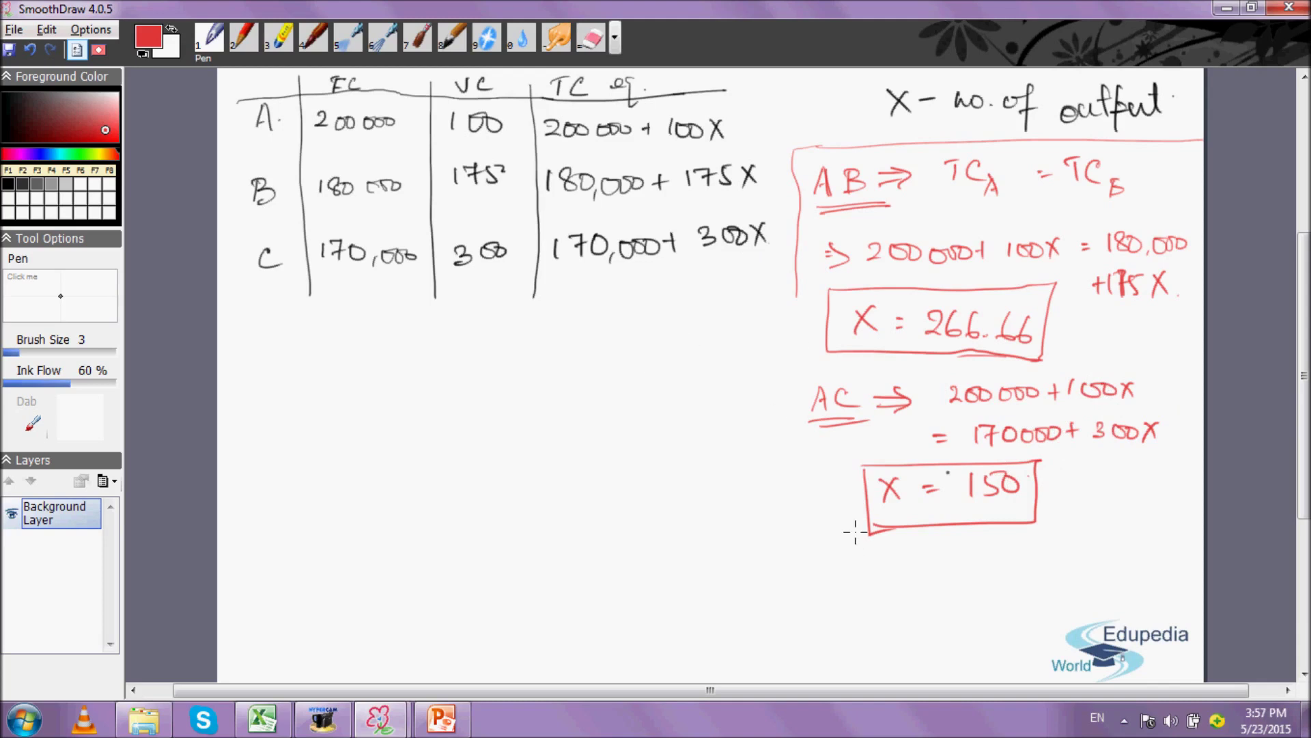
Write the BC label with an arrow and B's total cost 180000+175X
mouse_move(515, 310)
mouse_down()
mouse_move(515, 333)
mouse_move(592, 321)
mouse_up()
drag(587, 305, 589, 327)
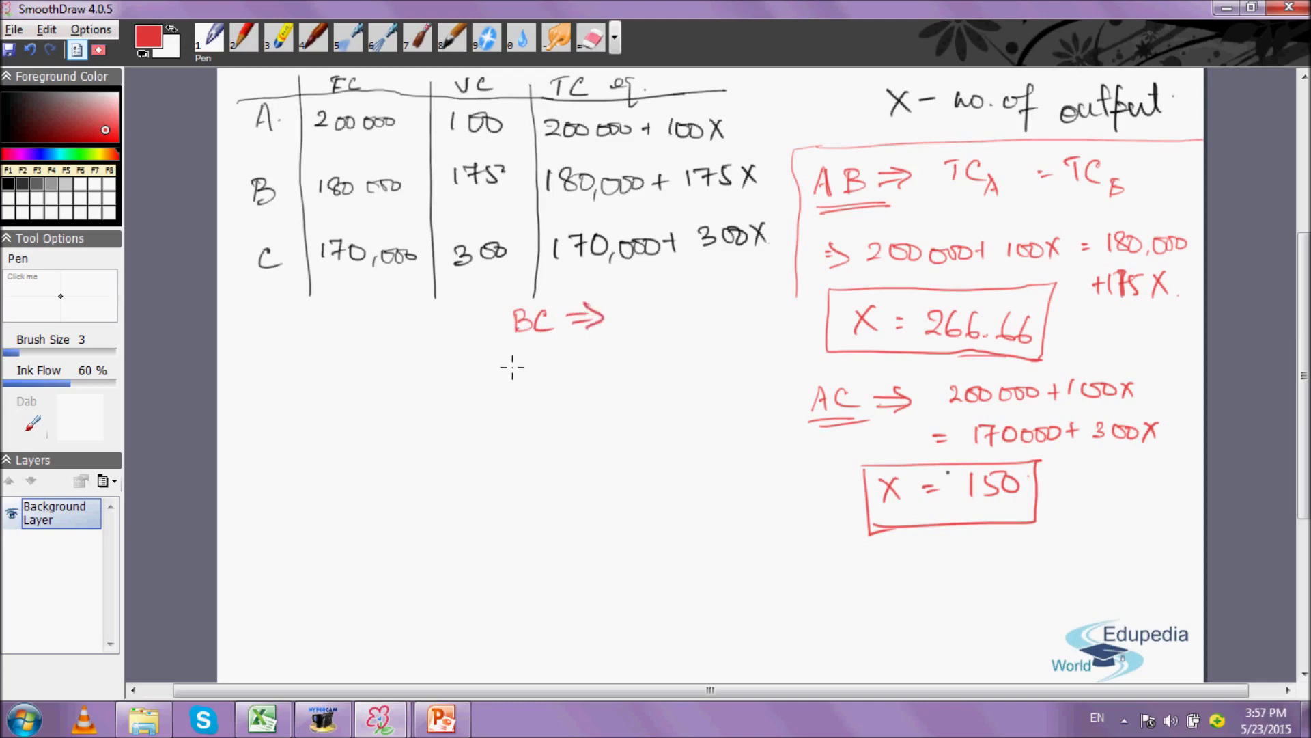
mouse_move(507, 360)
mouse_down()
mouse_move(507, 379)
mouse_move(525, 362)
mouse_move(584, 362)
mouse_up()
drag(592, 367, 603, 367)
mouse_move(598, 360)
mouse_down()
mouse_move(598, 375)
mouse_move(642, 372)
mouse_up()
mouse_move(660, 357)
mouse_down()
mouse_move(672, 373)
mouse_move(659, 372)
mouse_move(693, 356)
mouse_up()
Write '= 170000+300X' for C's total cost to complete the equation
mouse_move(683, 364)
mouse_down()
mouse_move(747, 360)
mouse_move(743, 346)
mouse_up()
drag(757, 347, 766, 349)
drag(778, 348, 786, 349)
drag(694, 392, 711, 391)
mouse_move(702, 384)
mouse_down()
mouse_move(702, 400)
mouse_move(754, 387)
mouse_up()
drag(765, 388, 766, 399)
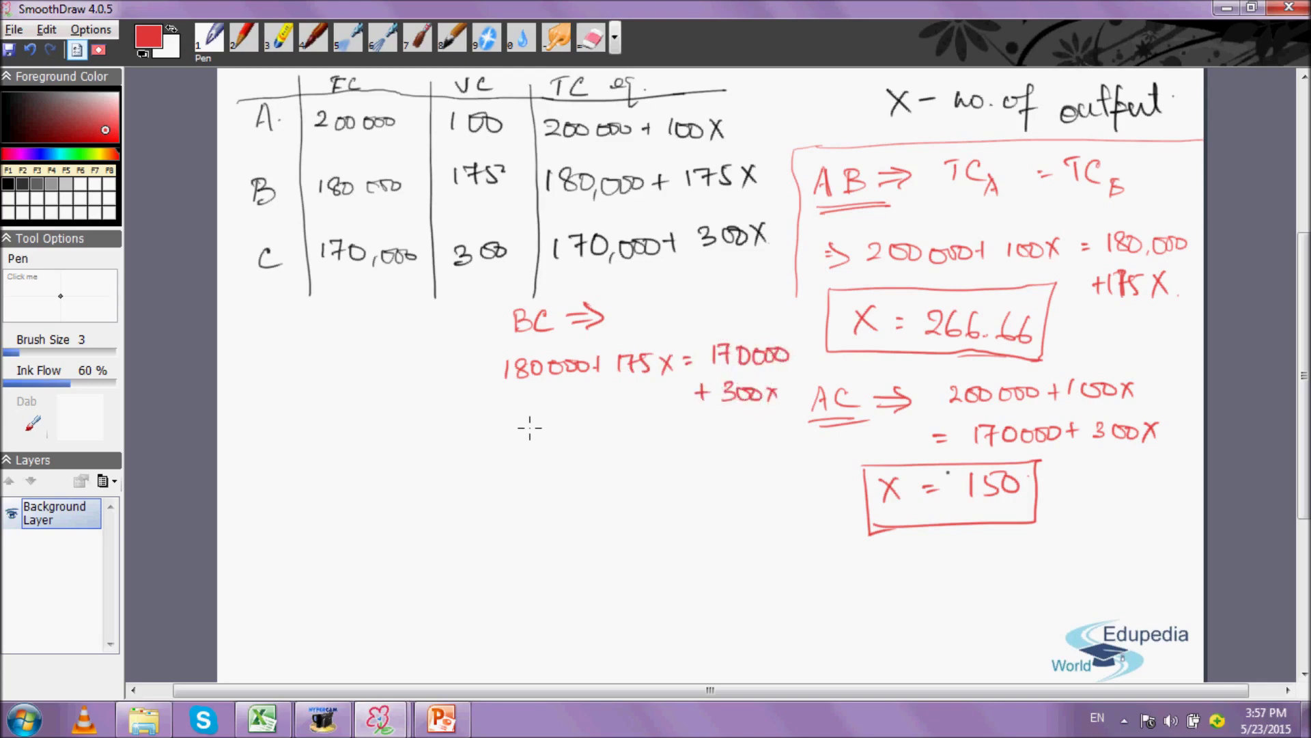
Write the B–C break-even result X = 80 and box it
mouse_move(515, 425)
mouse_down()
mouse_move(530, 445)
mouse_move(517, 445)
mouse_up()
drag(545, 434, 559, 440)
drag(591, 426, 605, 427)
mouse_move(493, 414)
mouse_down()
mouse_move(629, 411)
mouse_move(632, 465)
mouse_move(497, 425)
mouse_move(631, 465)
mouse_up()
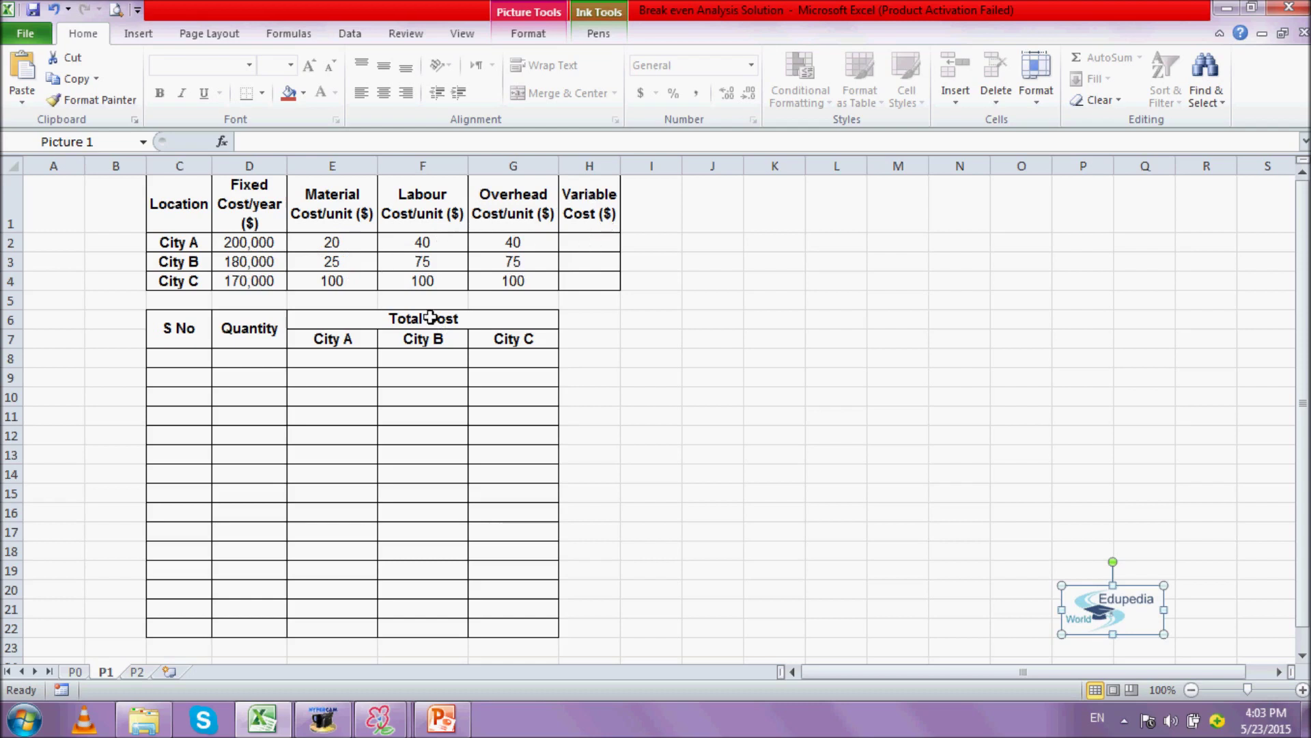
Enter =SUM(E2:G2) in H2 and fill it down to H4, giving 100, 175 and 300
click(601, 244)
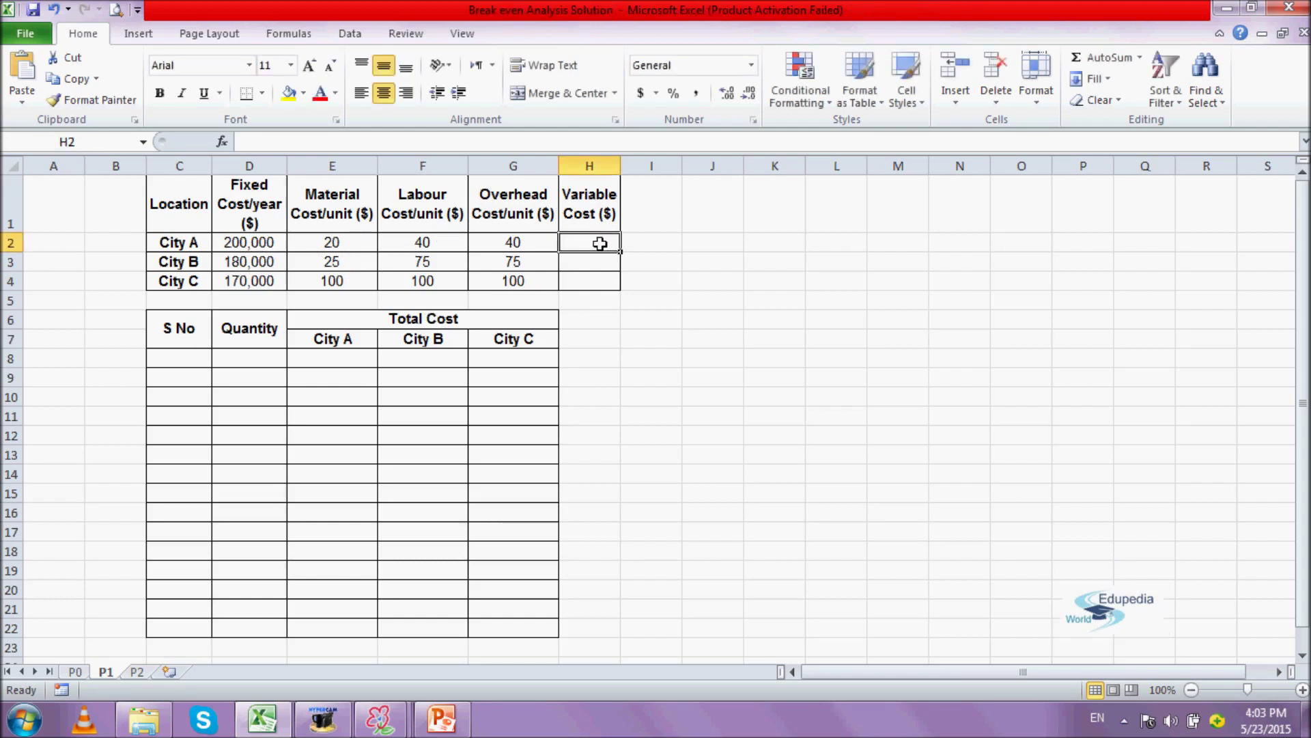
text(=sum)
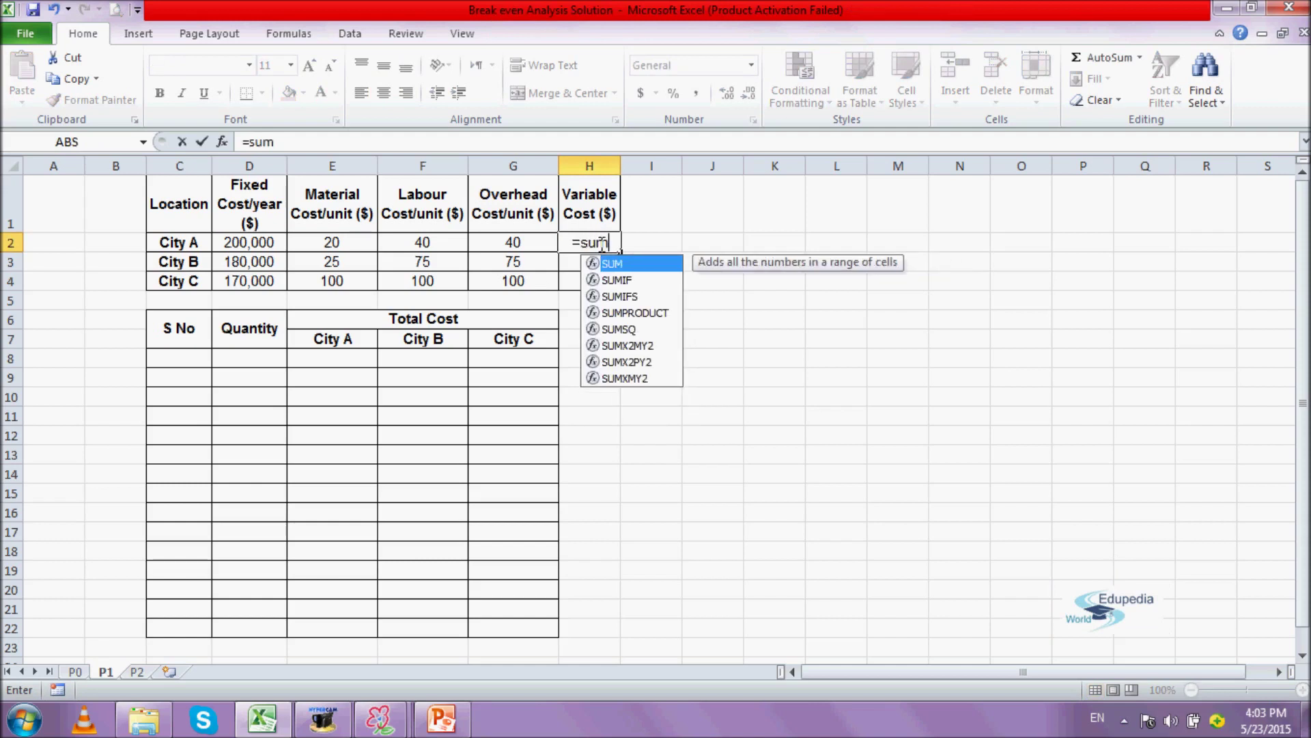
text(()
key(Left)
key(shift+Left)
key(shift+Left)
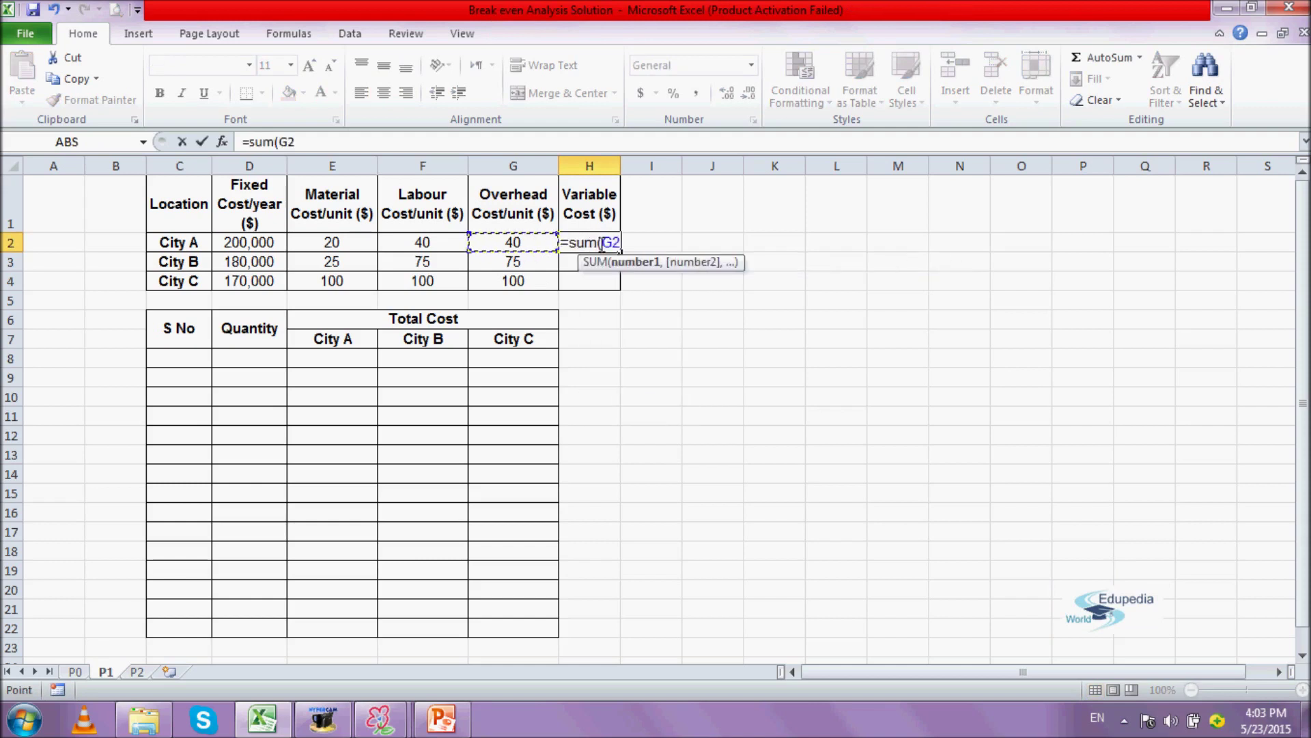
text())
key(Return)
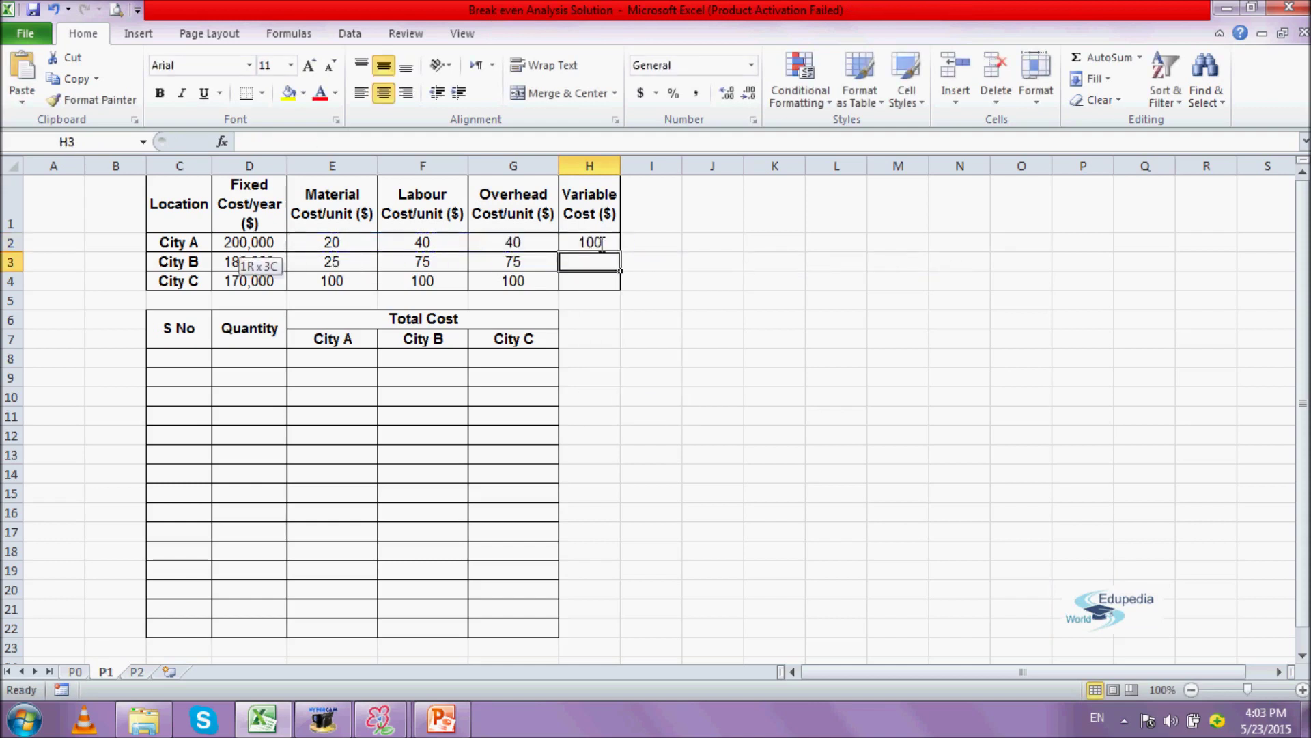
click(594, 243)
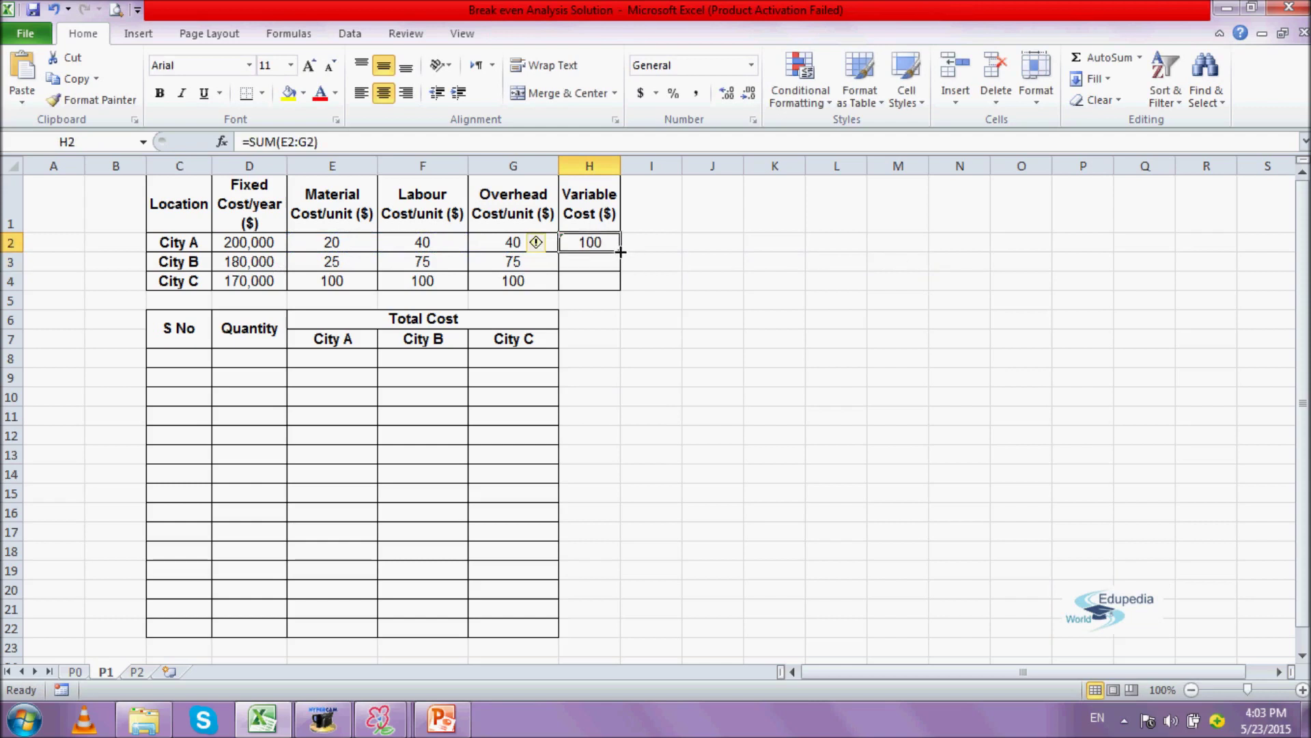
drag(619, 252, 624, 284)
click(683, 281)
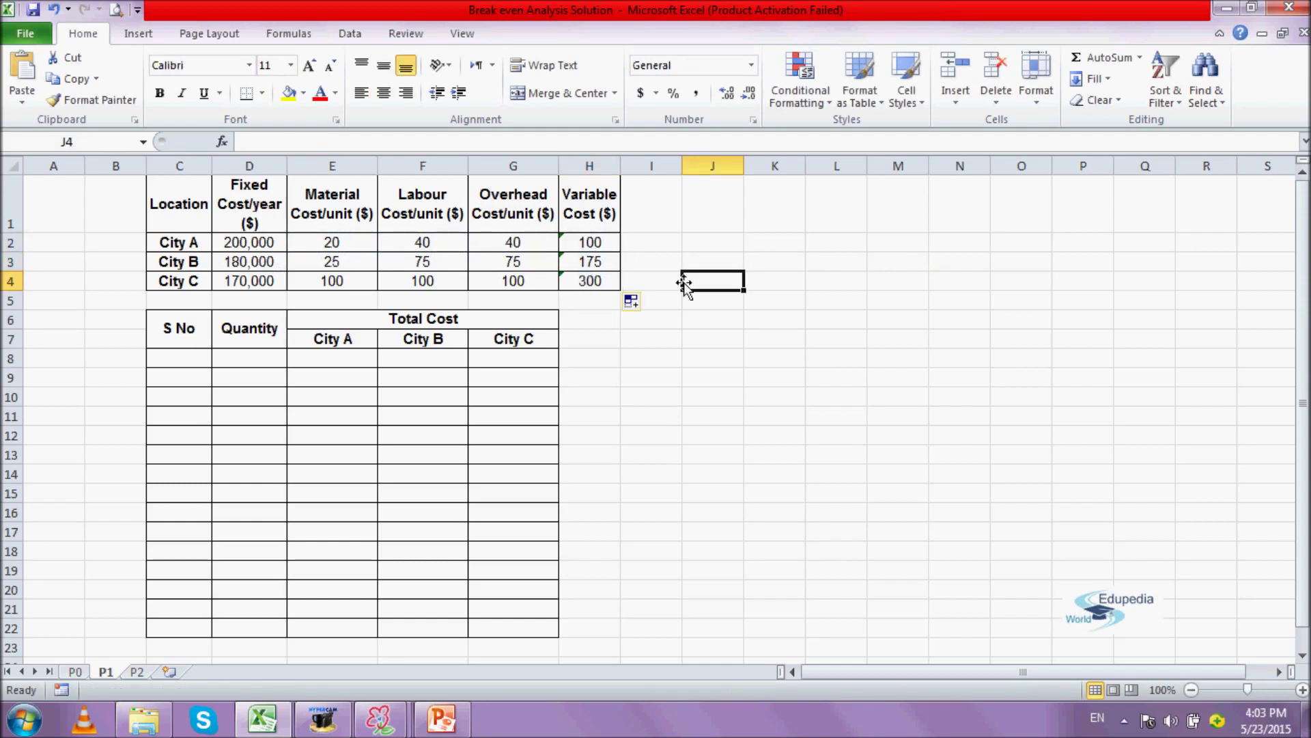
Enter City A's total-cost formula =200000+(100*D8) in E8
click(312, 359)
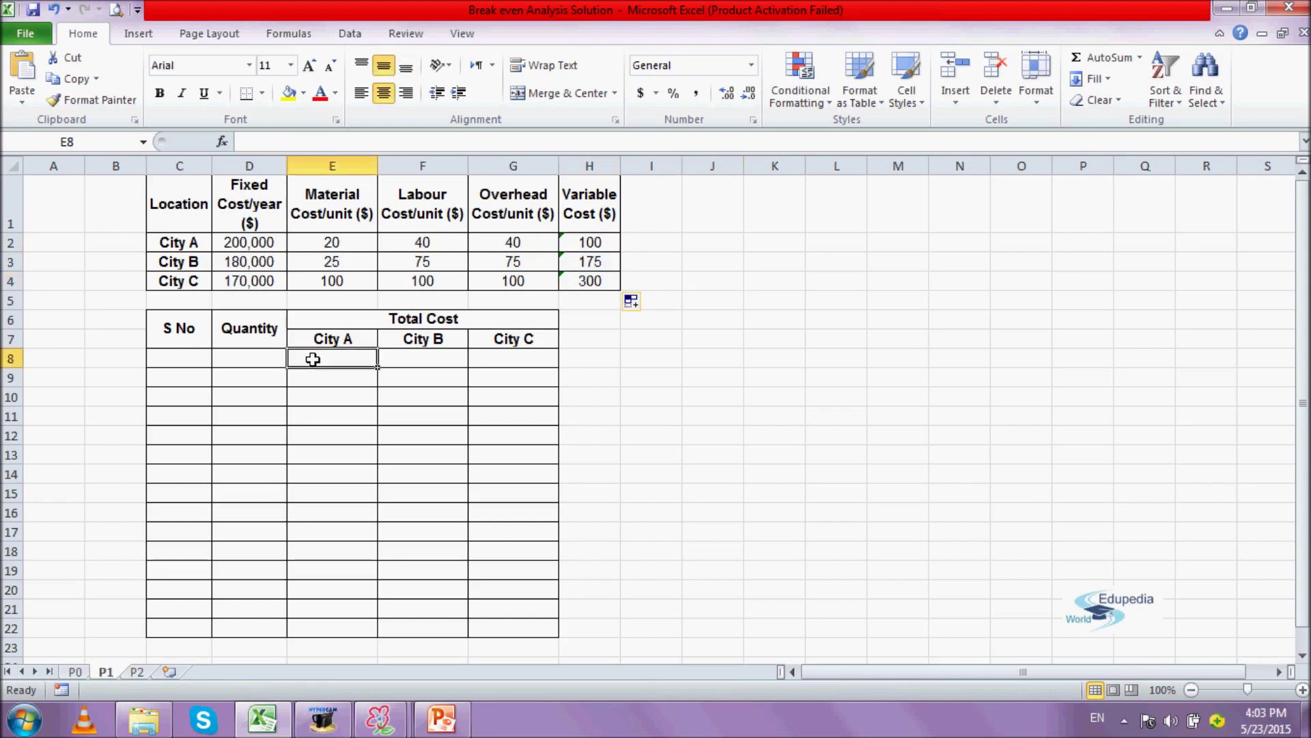
text(=)
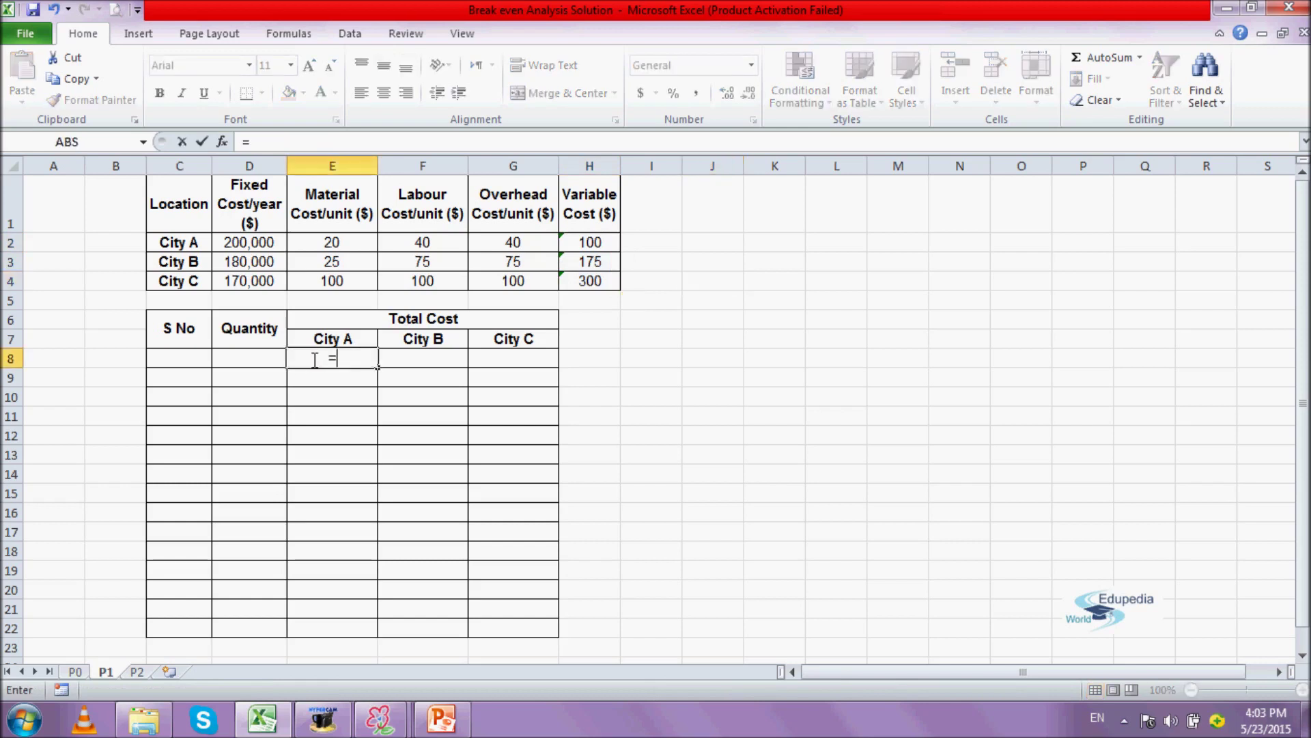
text(200000+()
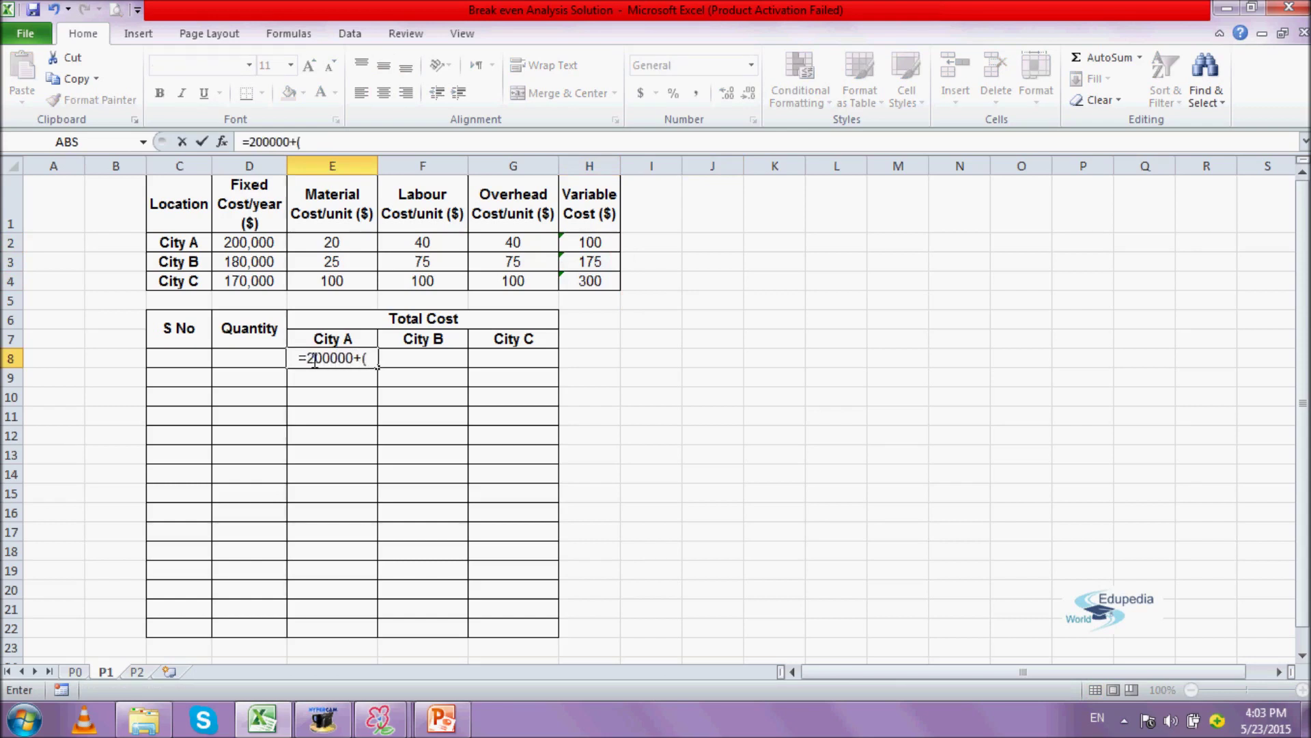
text(100)
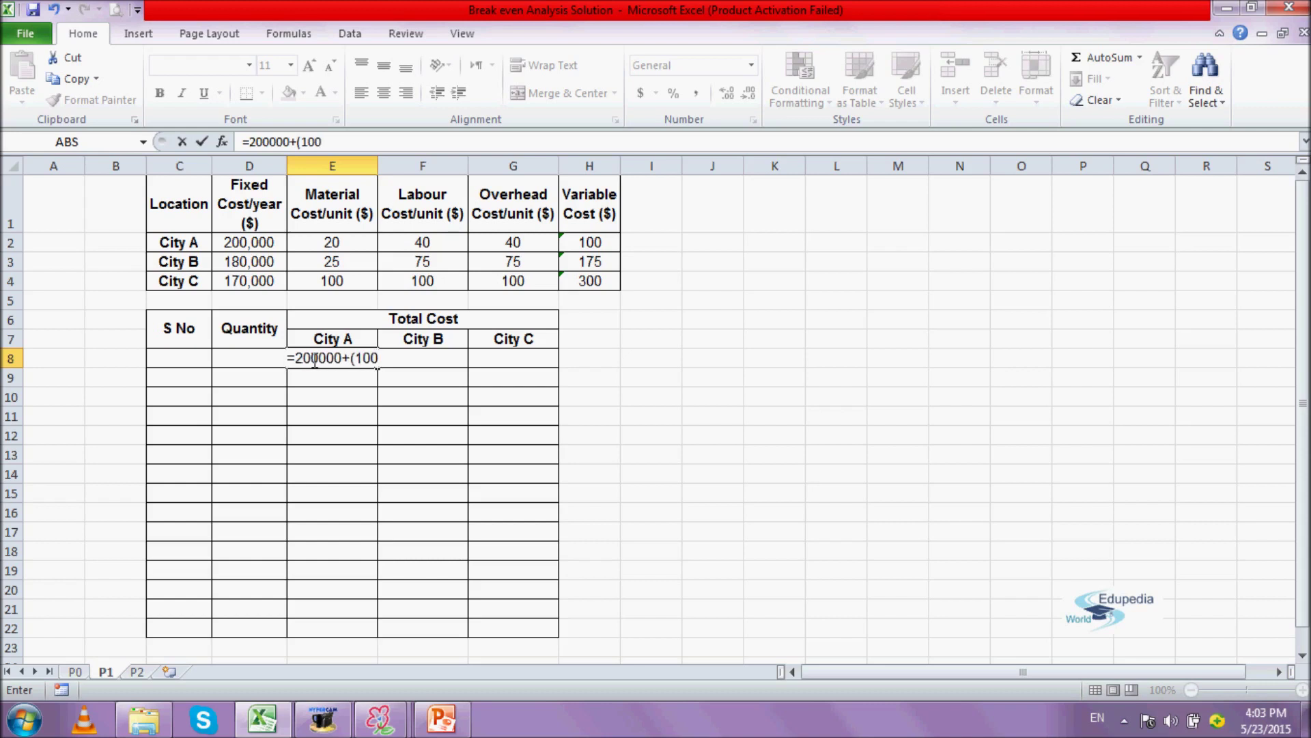
text(*)
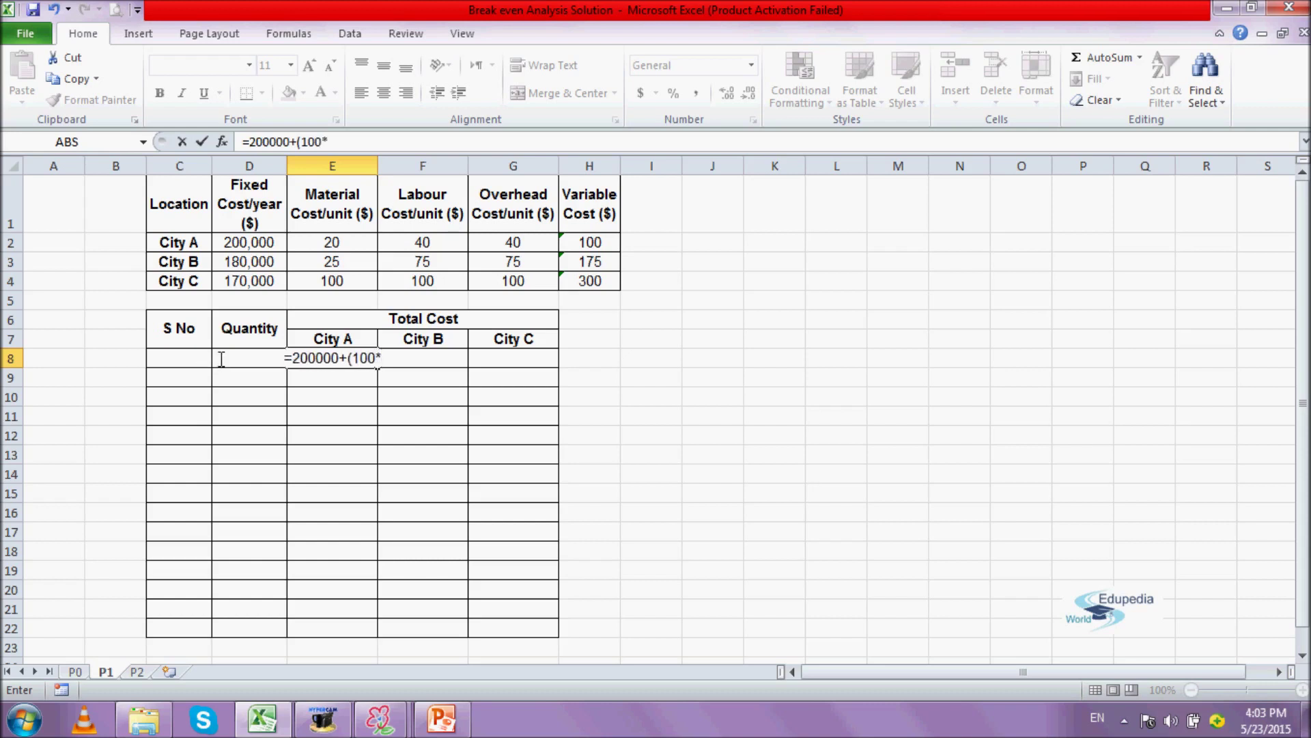
key(F2)
text(d8)
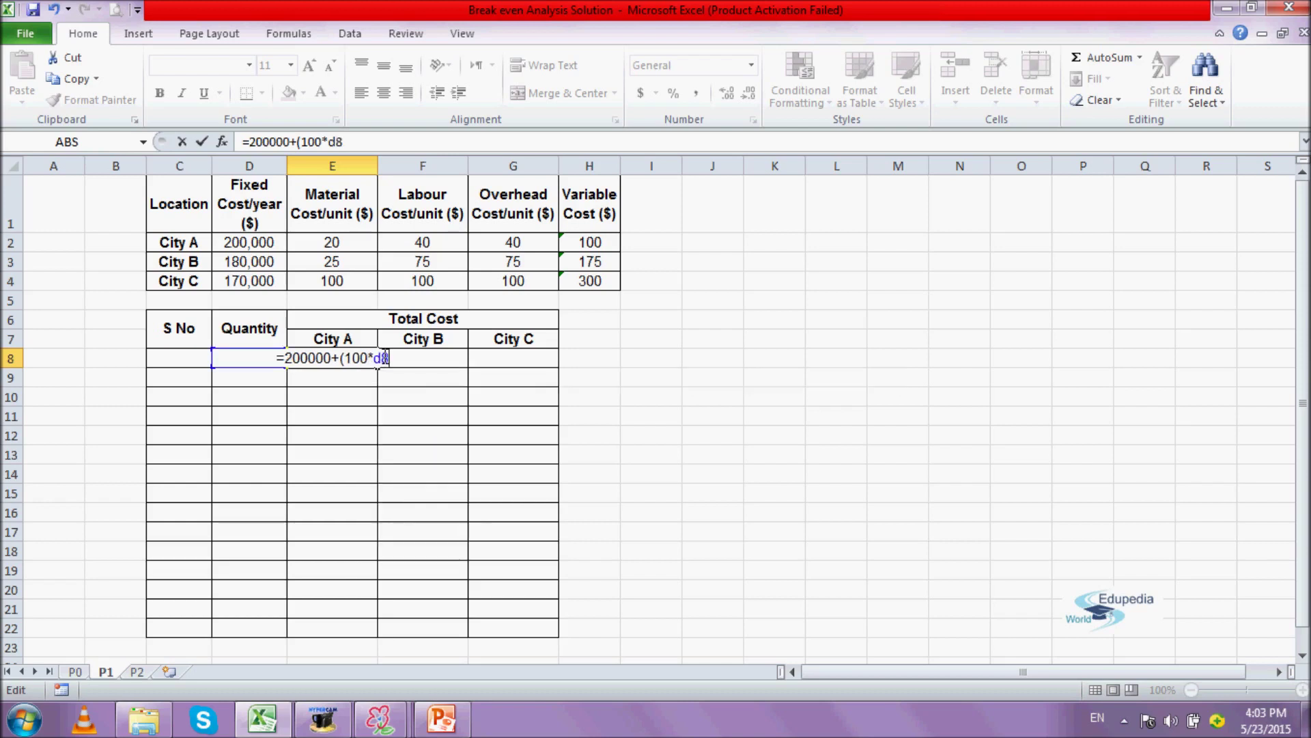
text())
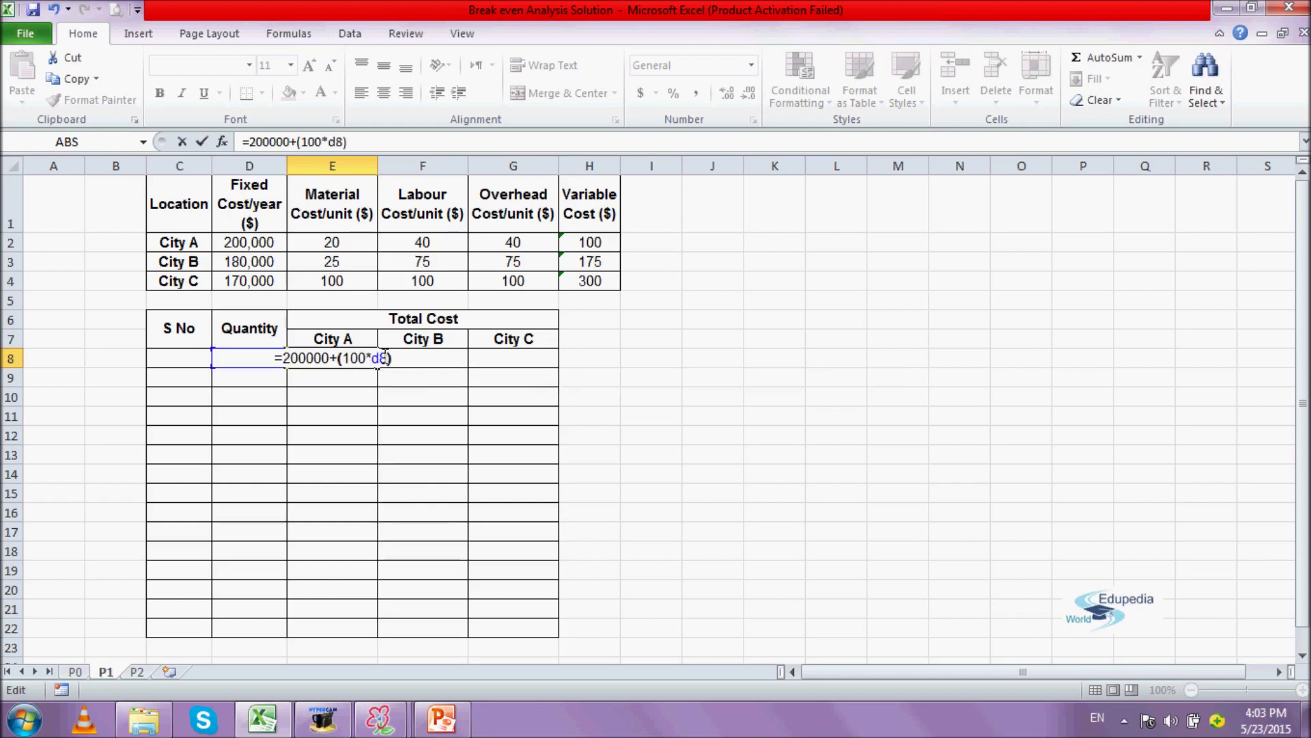
key(Return)
Enter City B's total-cost formula =180000+(D8*175) in F8
click(399, 359)
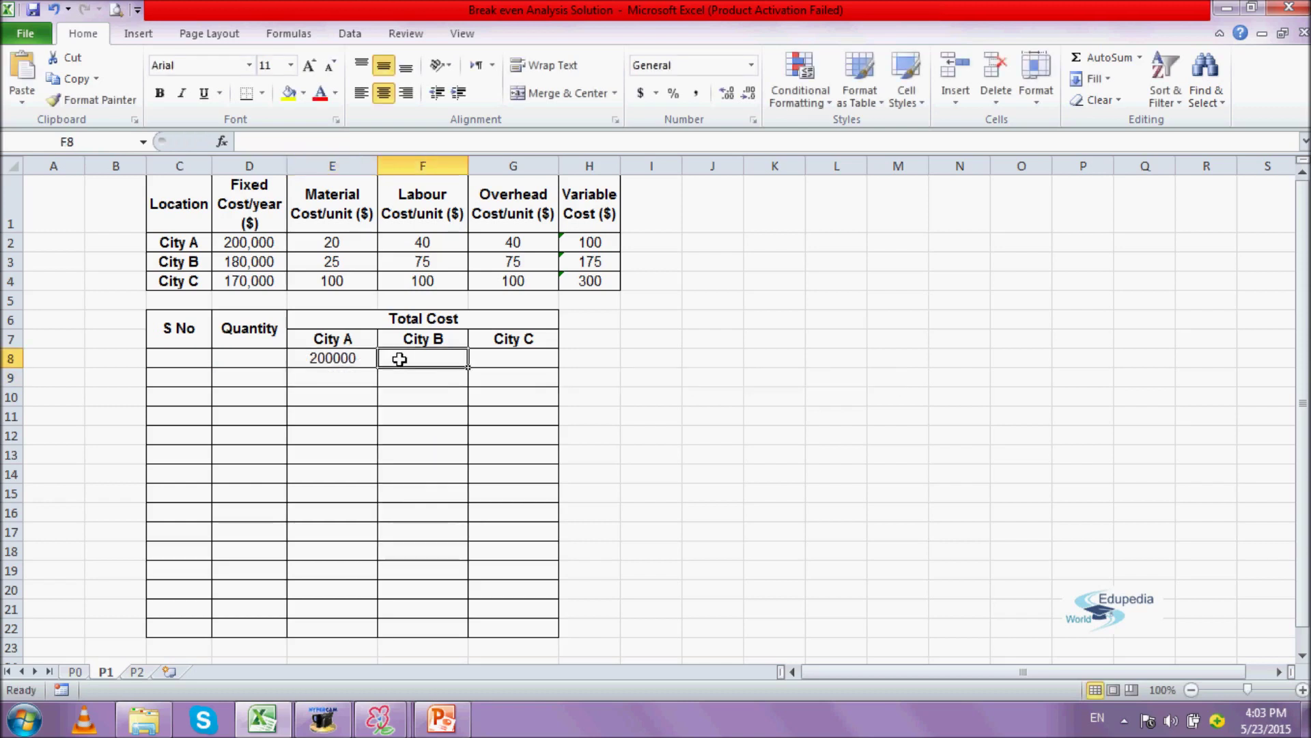
text(=180000)
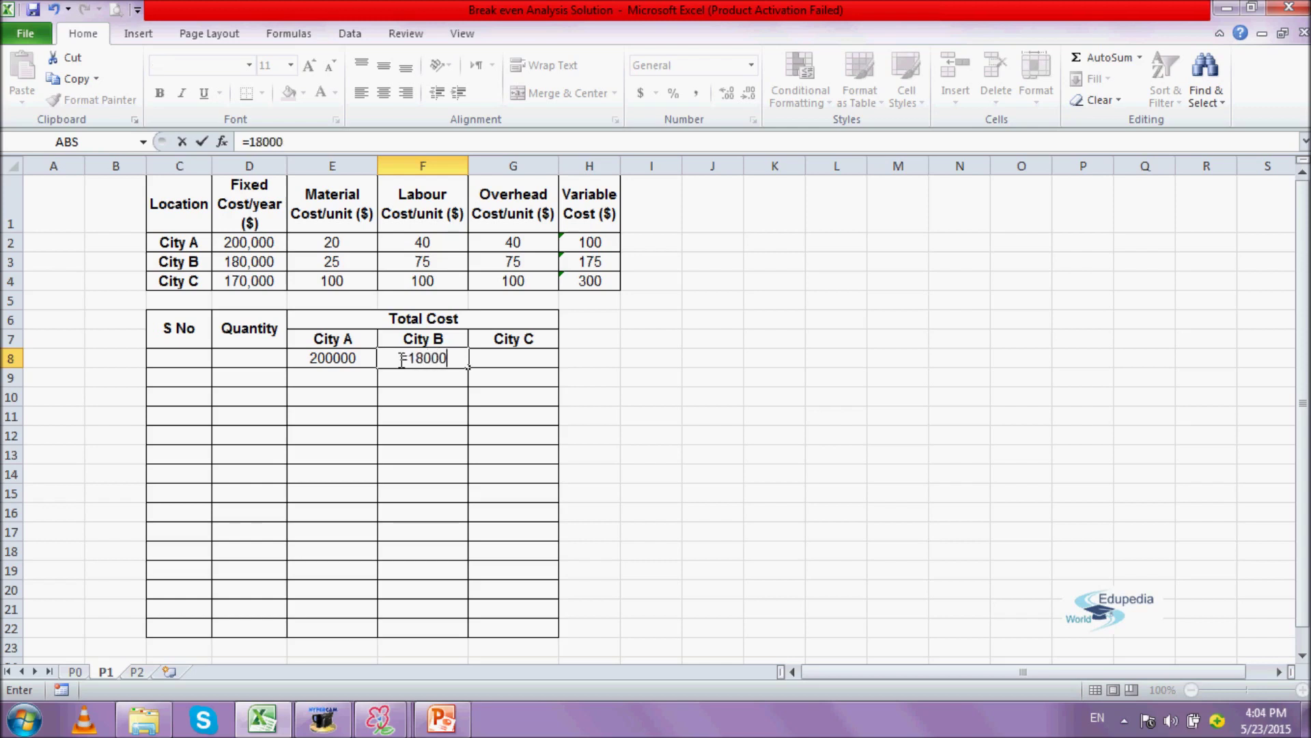
text(+()
click(254, 356)
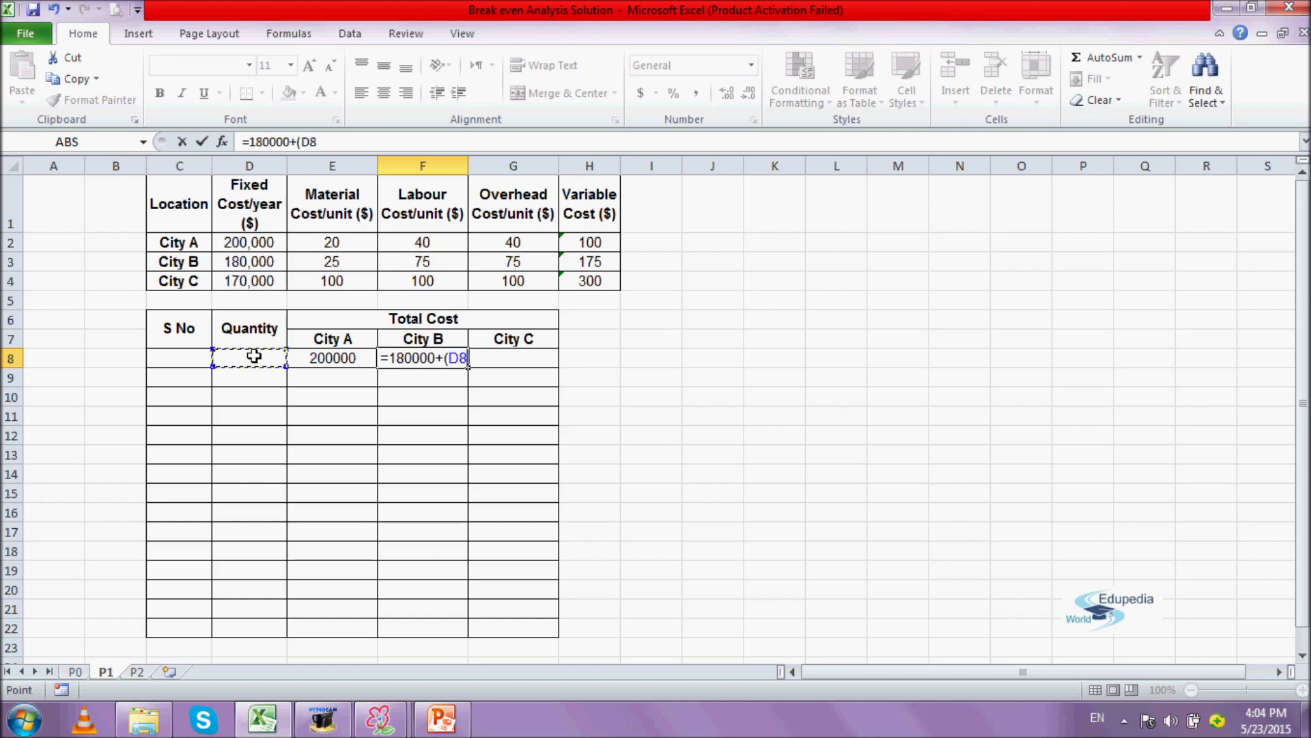
text(*)
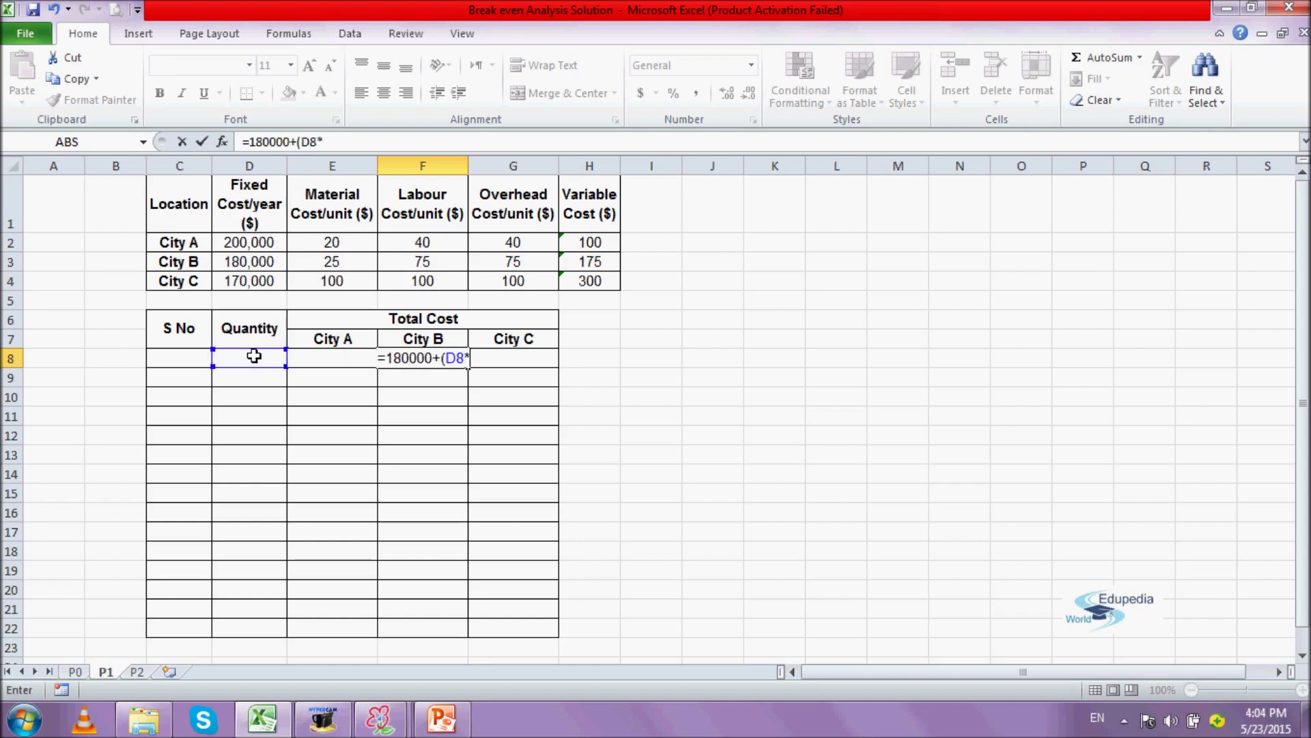
text(175))
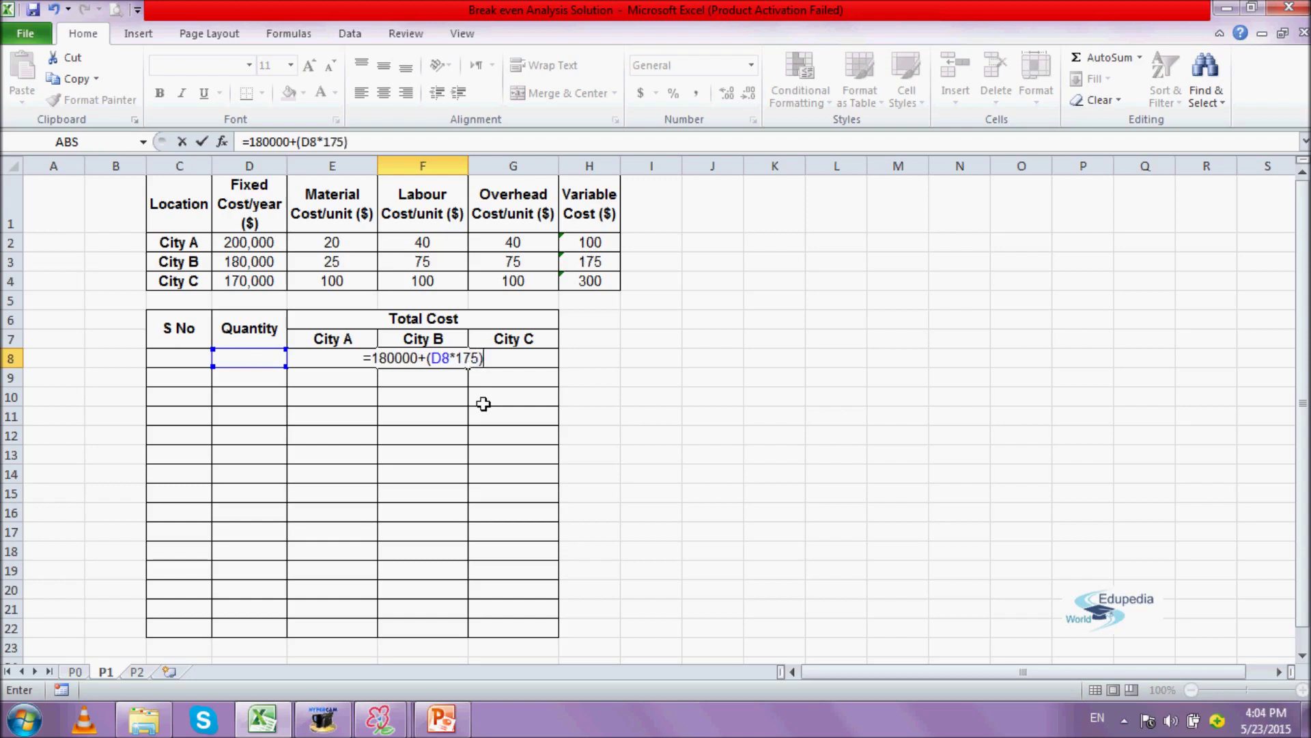
key(Tab)
Enter City C's total-cost formula =170000+(300*D8) in G8
text(=)
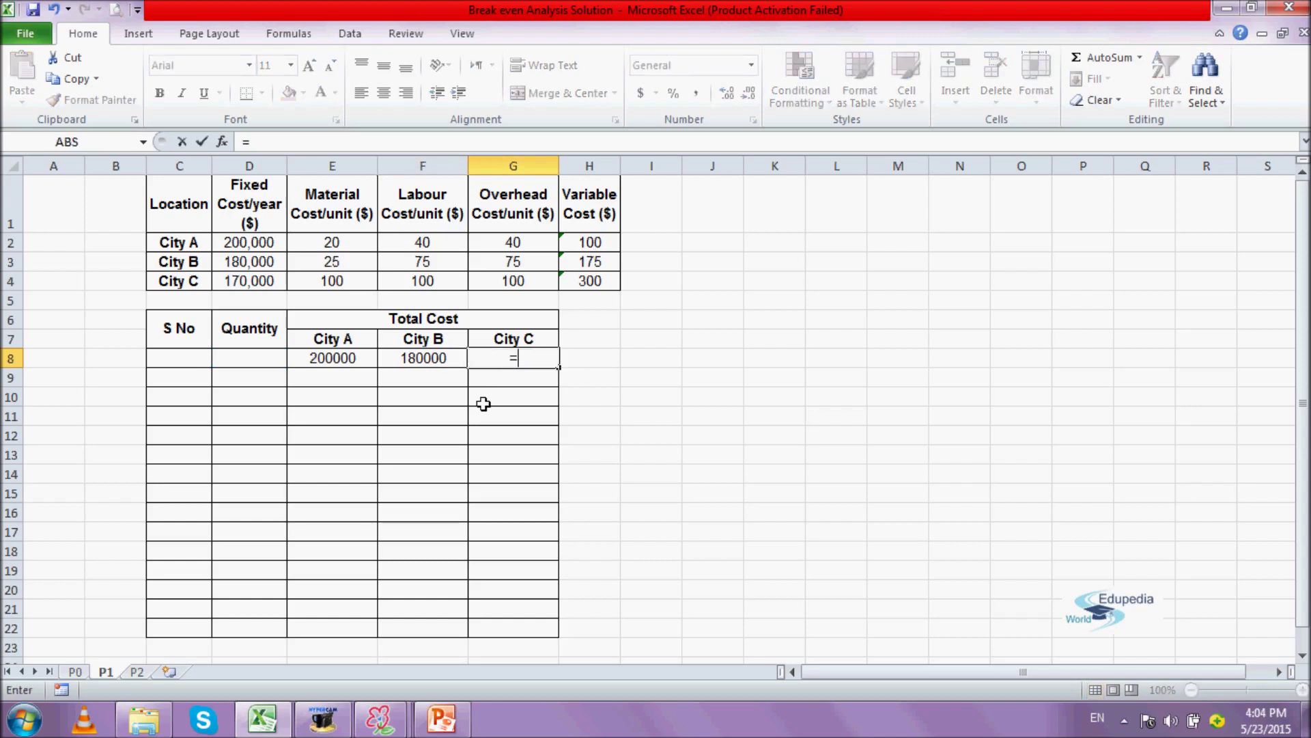
text(170000+()
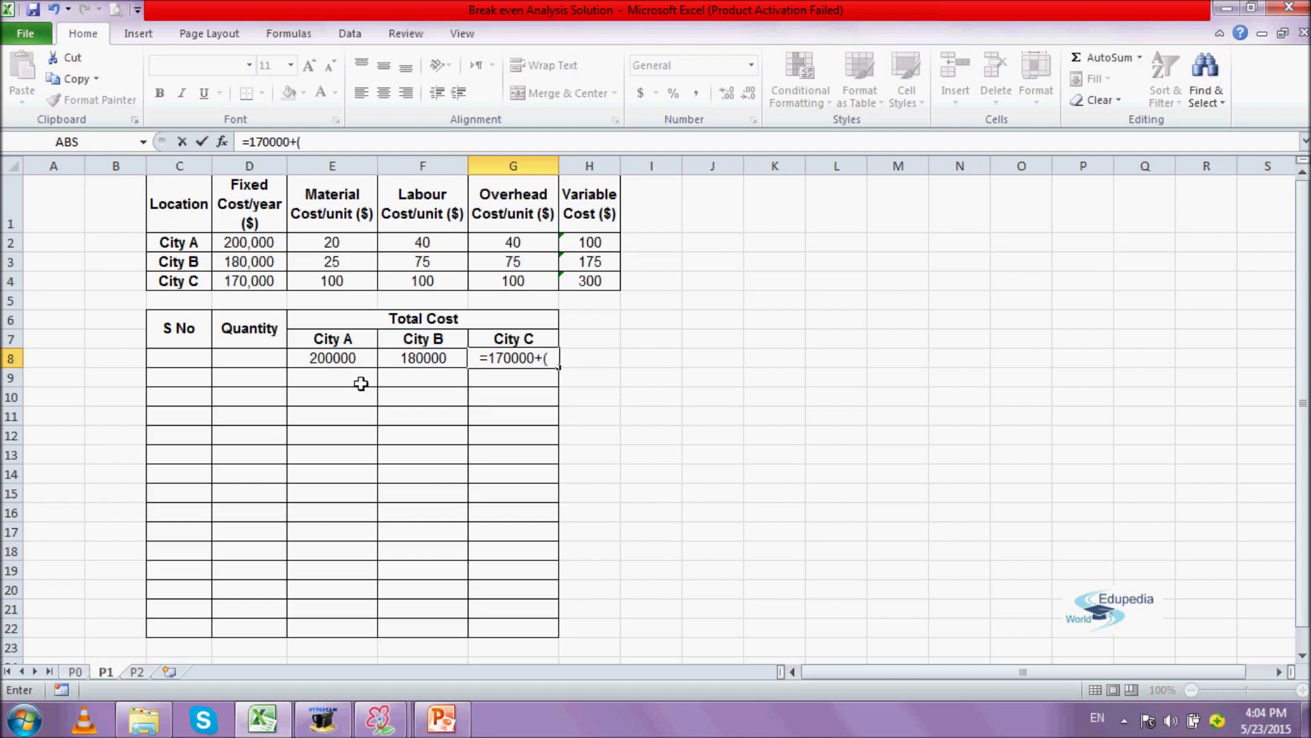
text(300*)
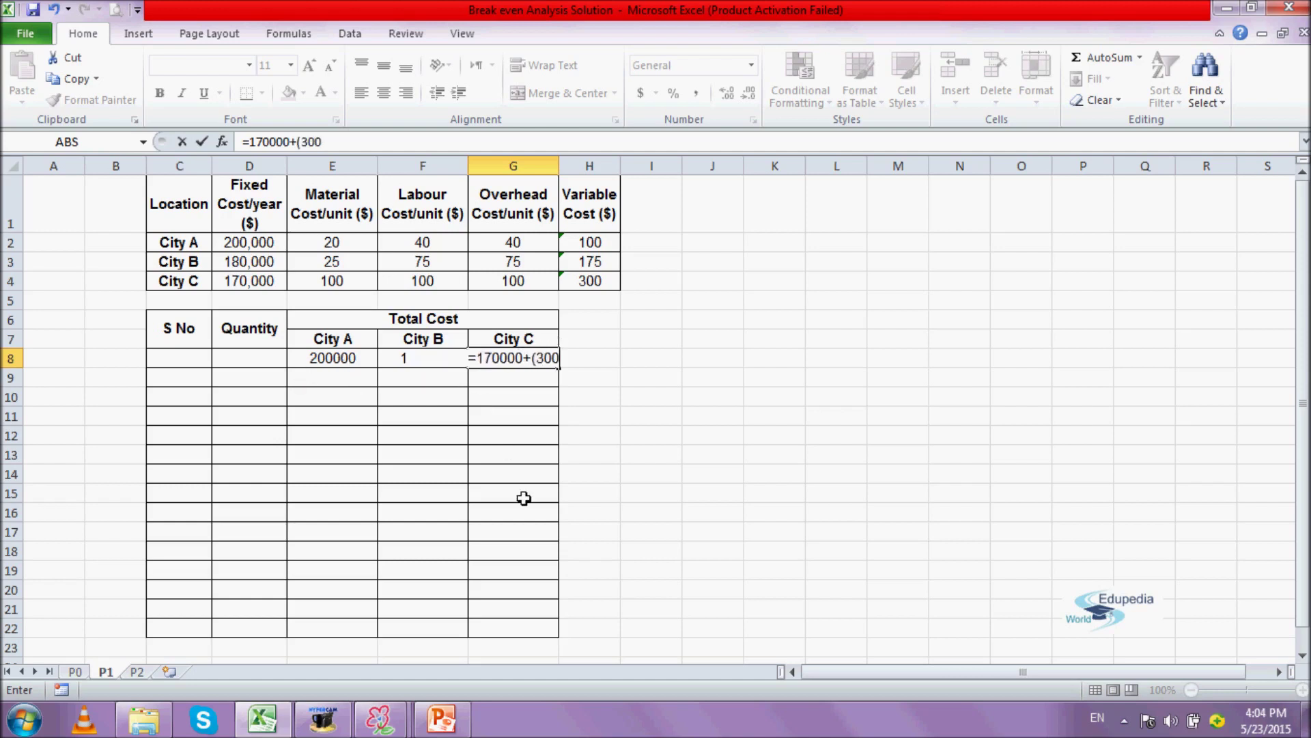
click(255, 356)
text())
key(Return)
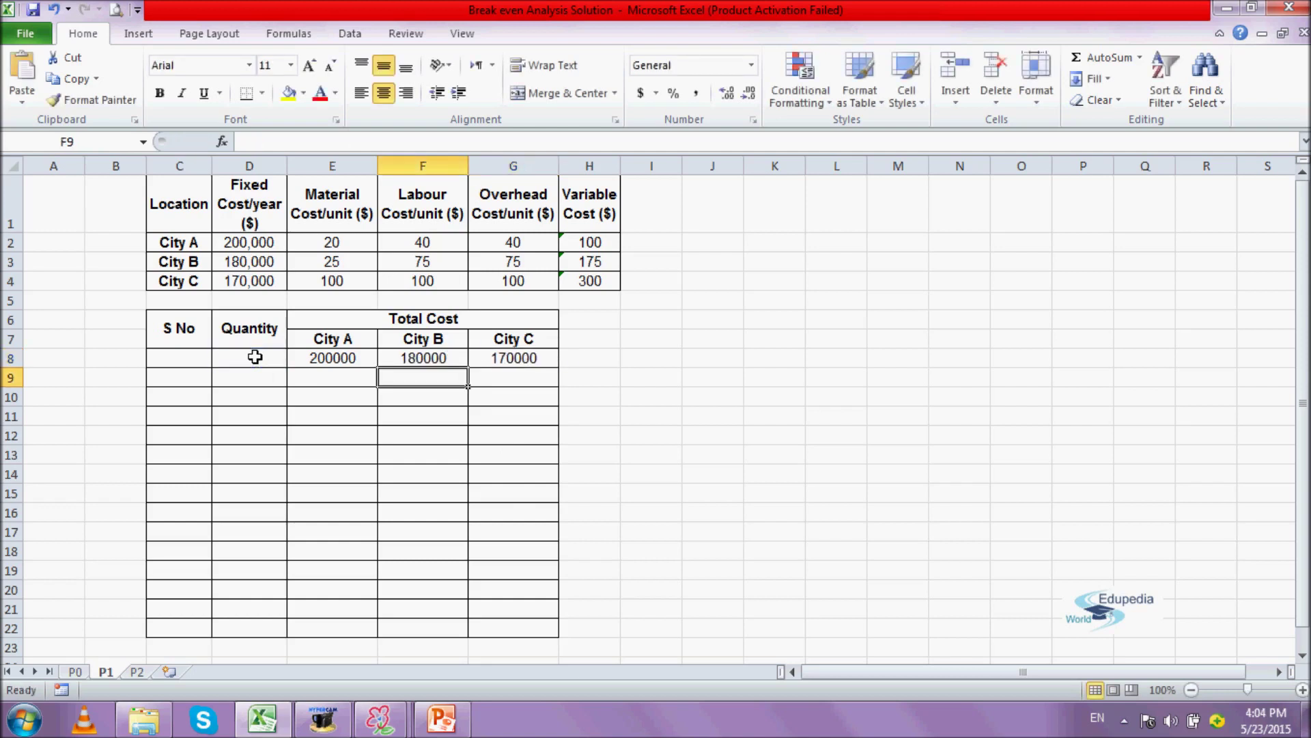
click(314, 358)
key(shift+Right)
key(shift+Right)
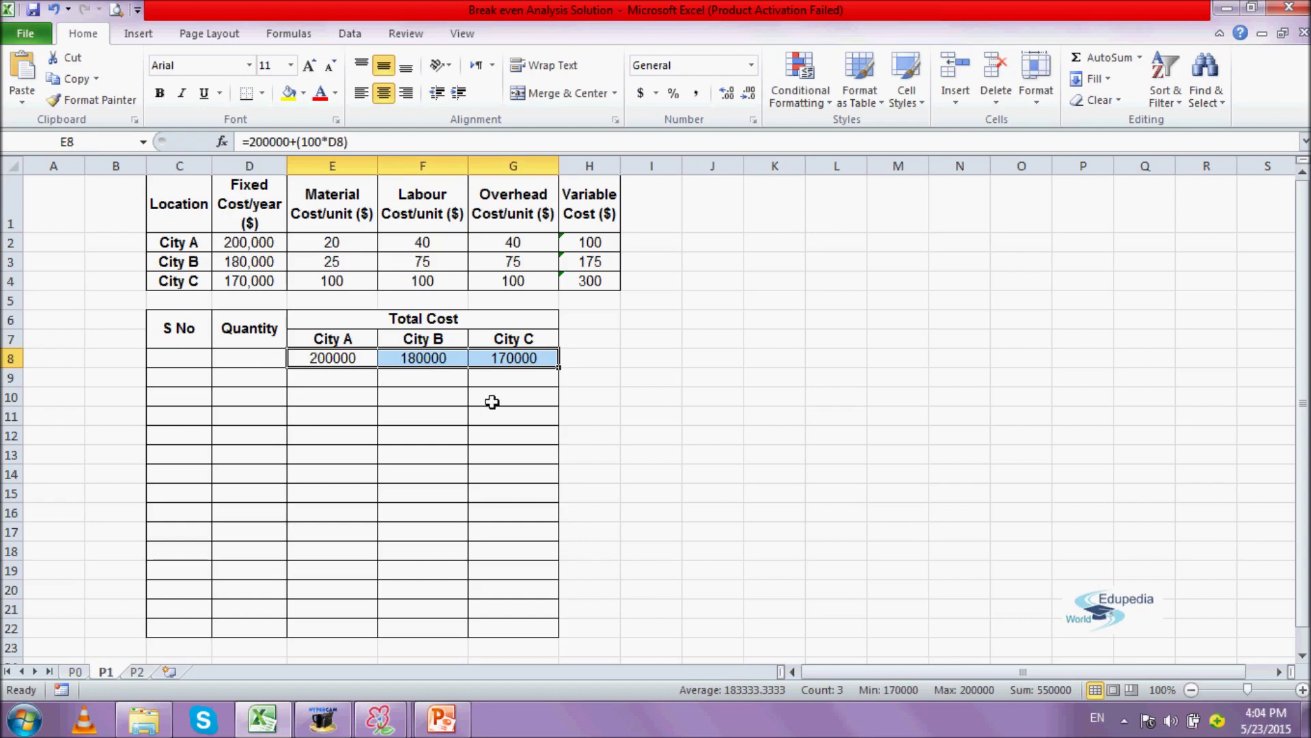
Copy the row 8 total-cost formulas down to row 22 and enter serial numbers 1 and 2
drag(559, 369, 559, 631)
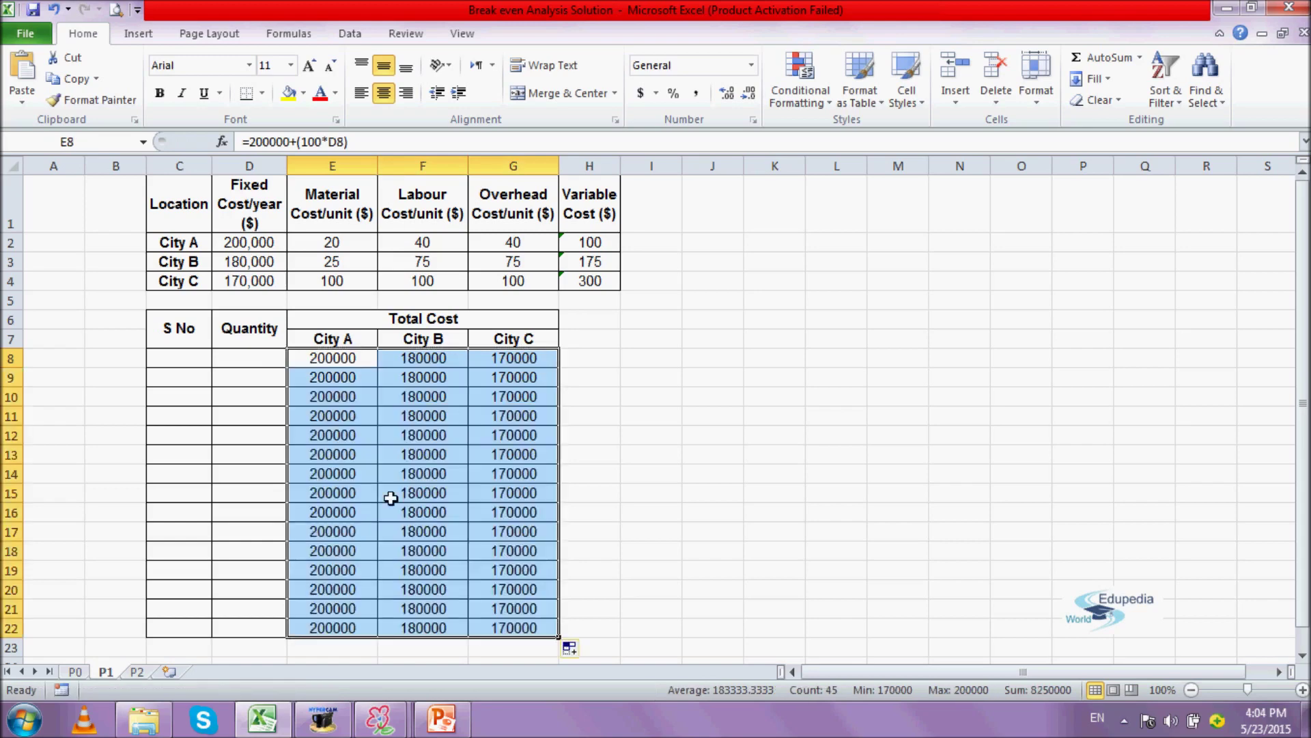
click(165, 356)
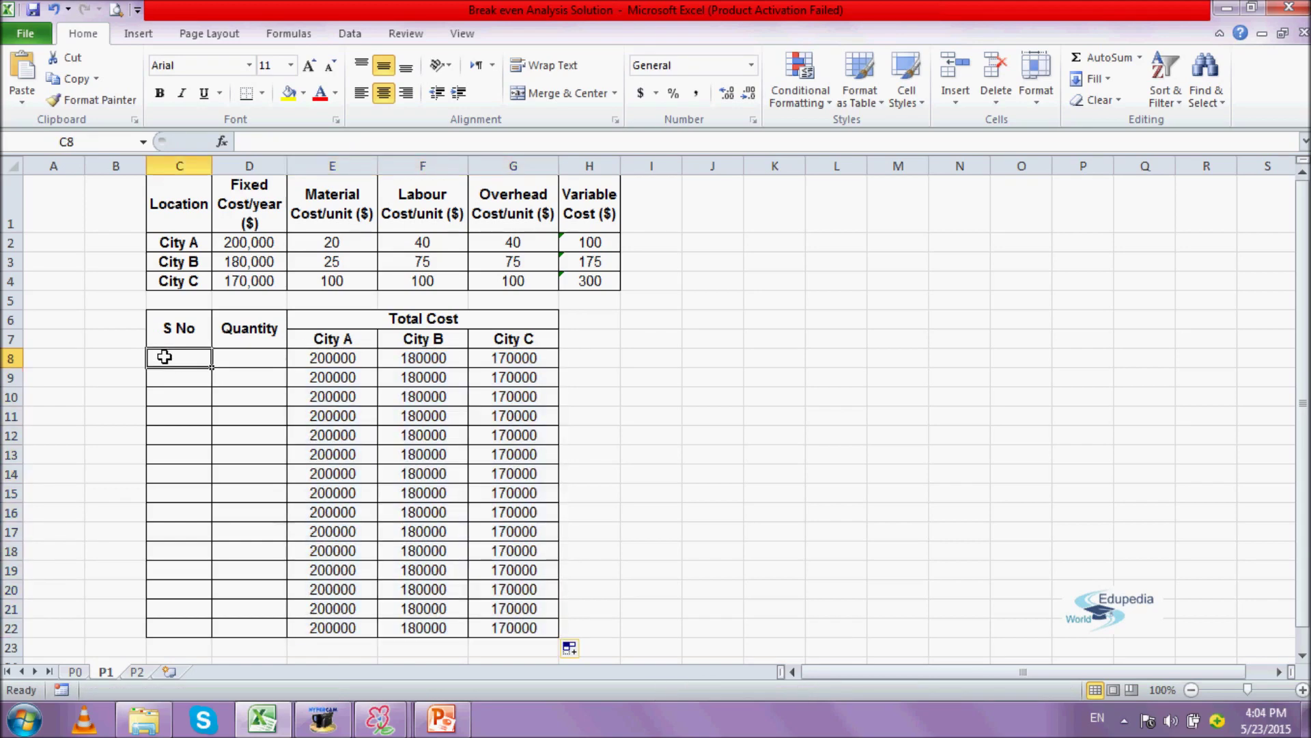
text(1)
key(Return)
text(2)
key(Return)
key(Up)
key(Up)
Enter quantities 20 and 40 in D8 and D9
key(Right)
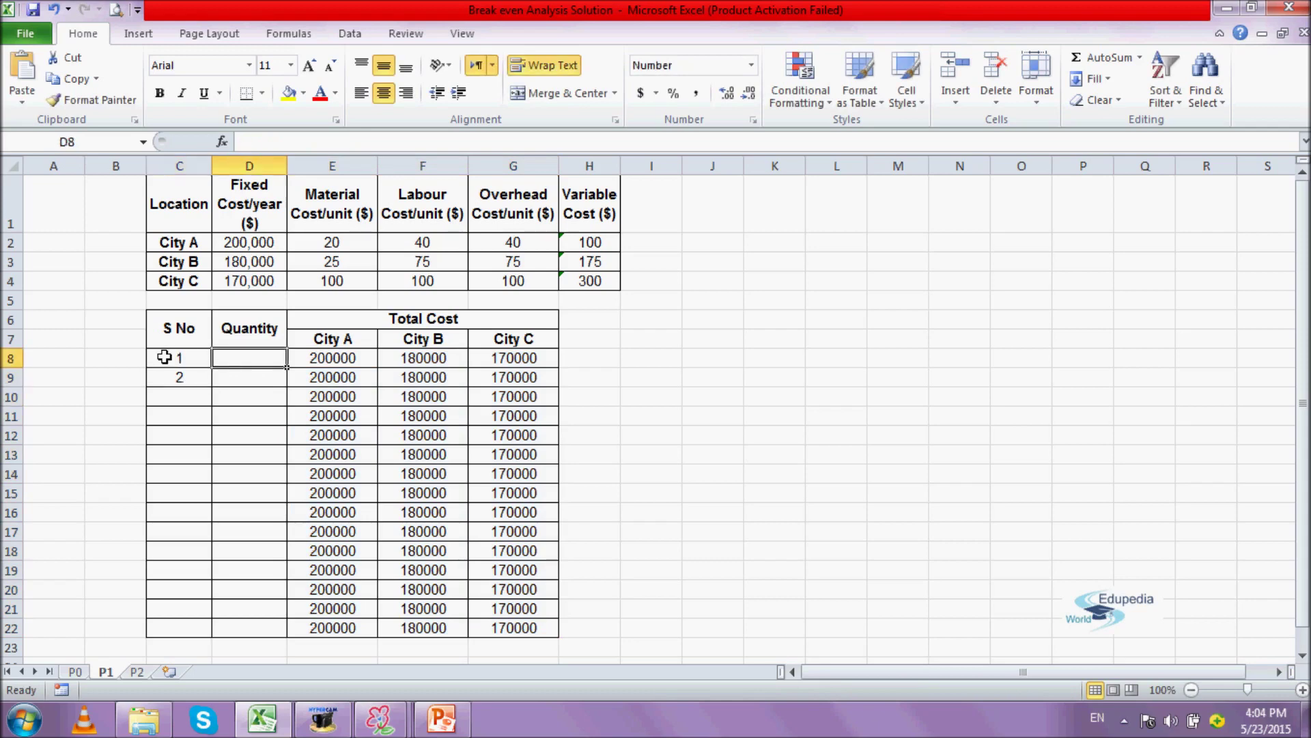
text(20)
key(Return)
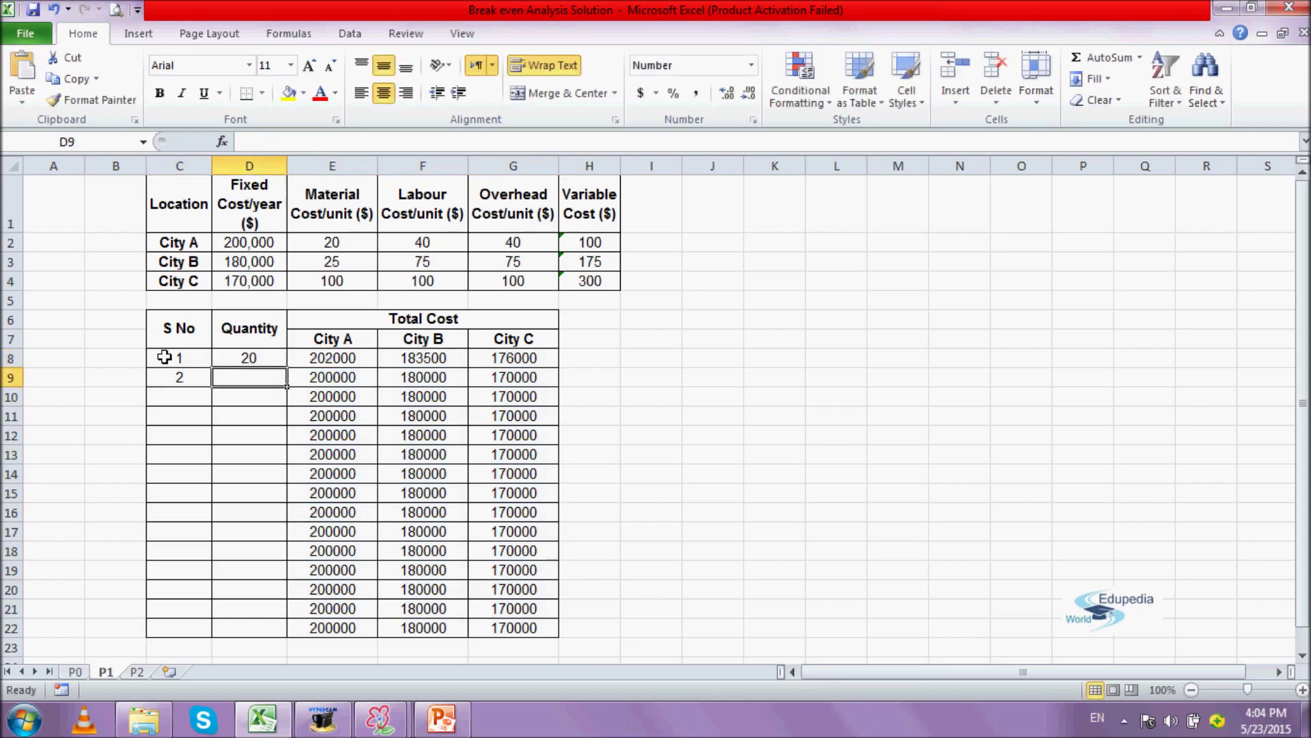
text(40)
key(Return)
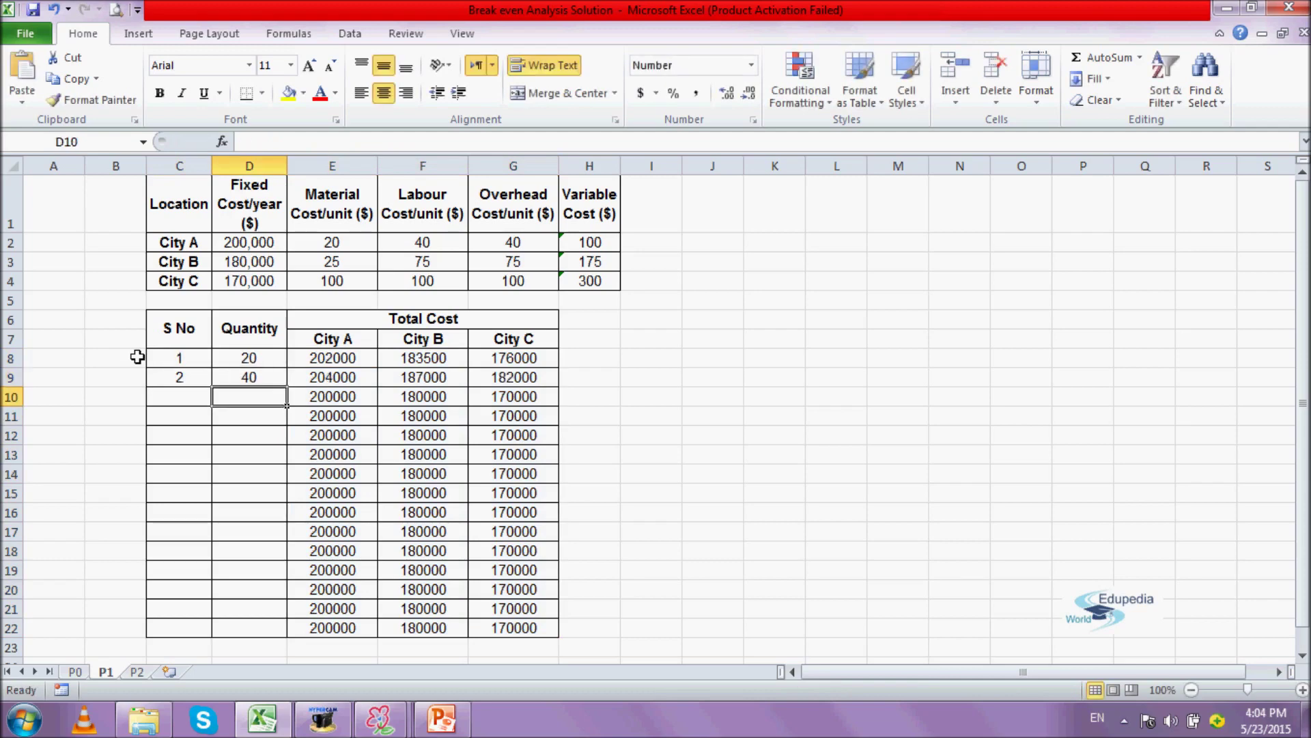
Fill C8:D9 down to row 22, giving serial numbers 1–15 and quantities 20–300
click(164, 356)
key(shift+Right)
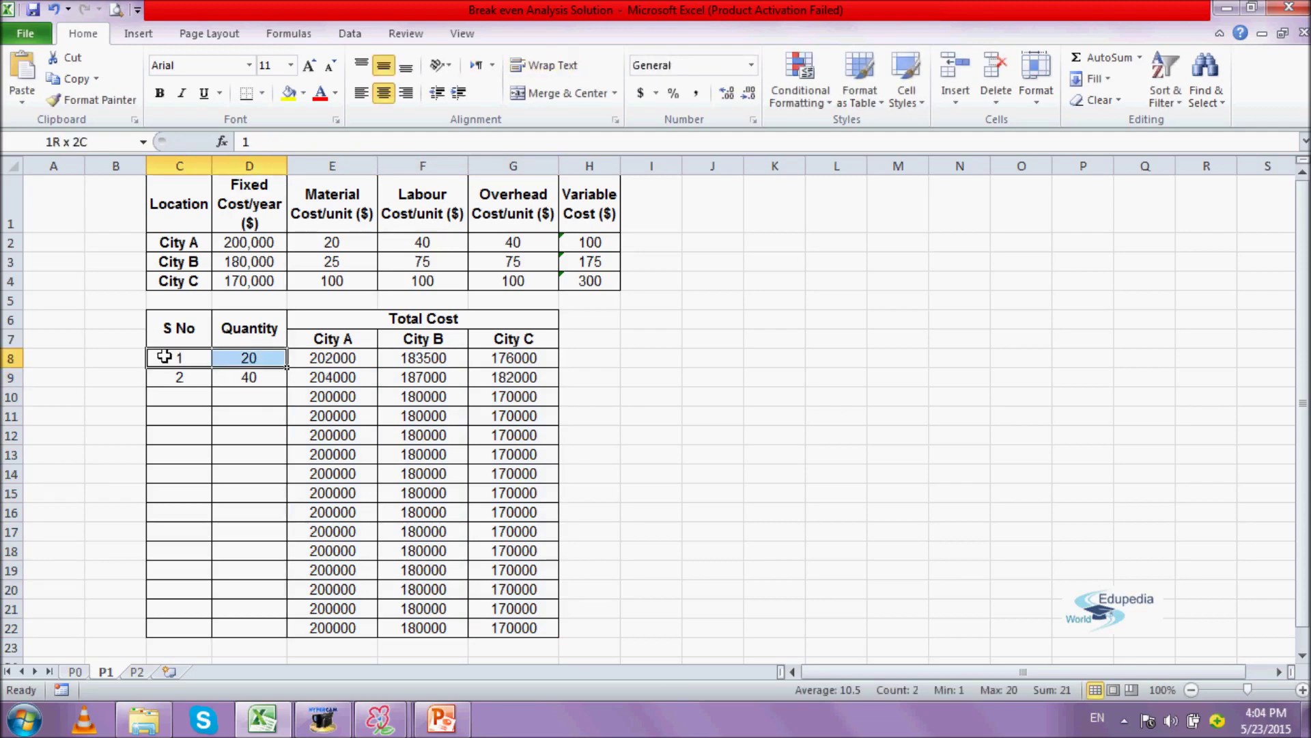
key(shift+Down)
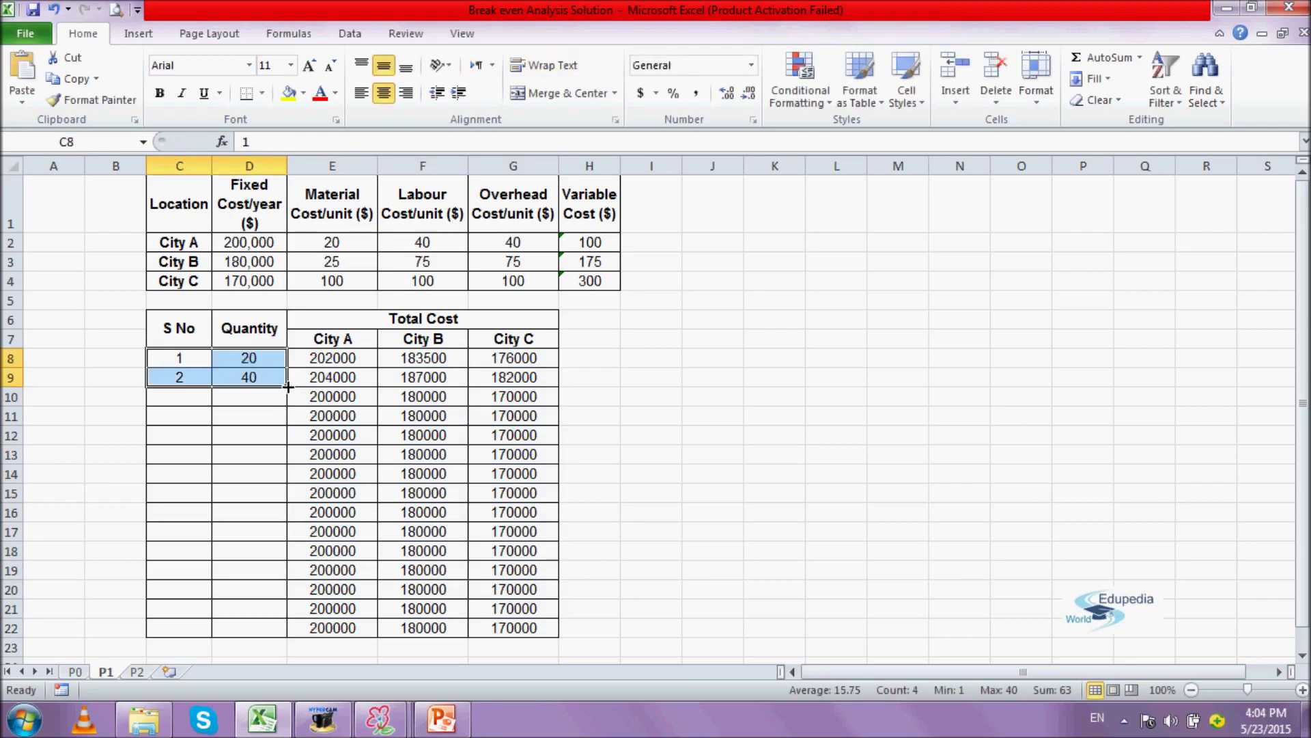
drag(287, 386, 289, 629)
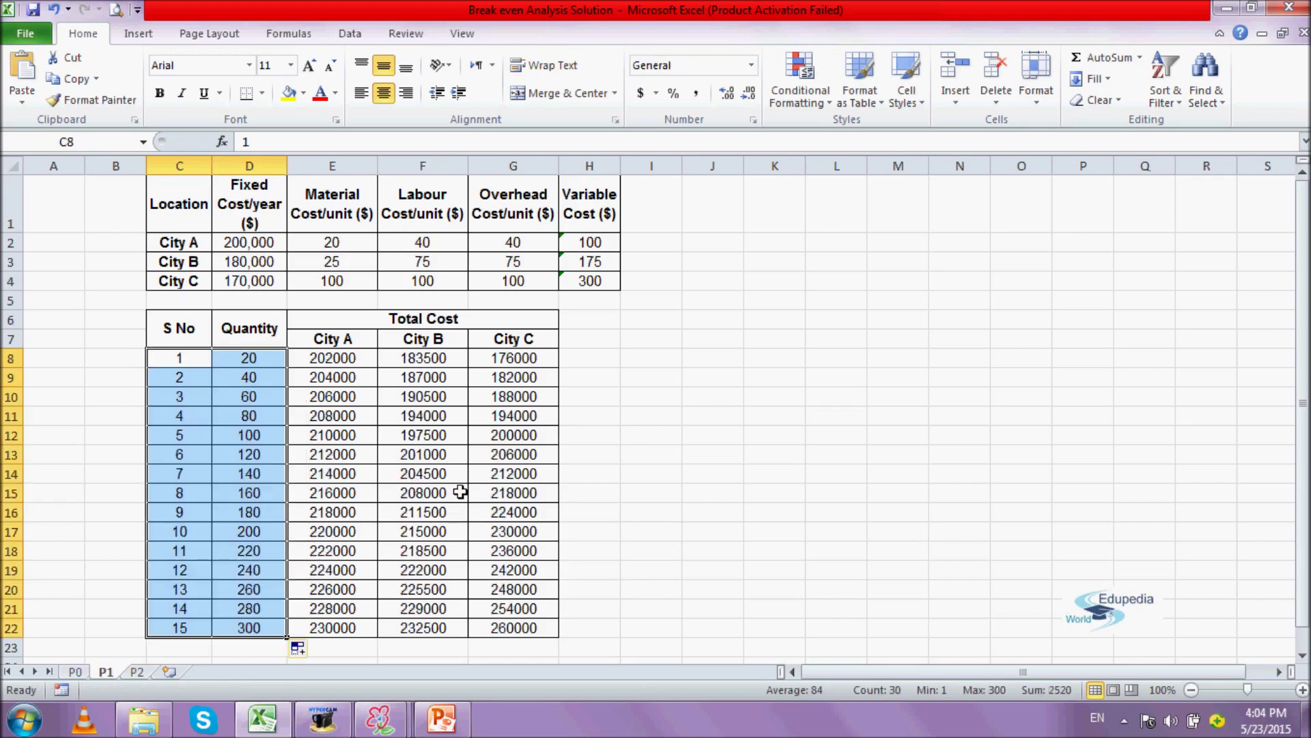
Fill quantity 80 in D11 and the 194000 totals in F11 and G11 yellow
click(254, 421)
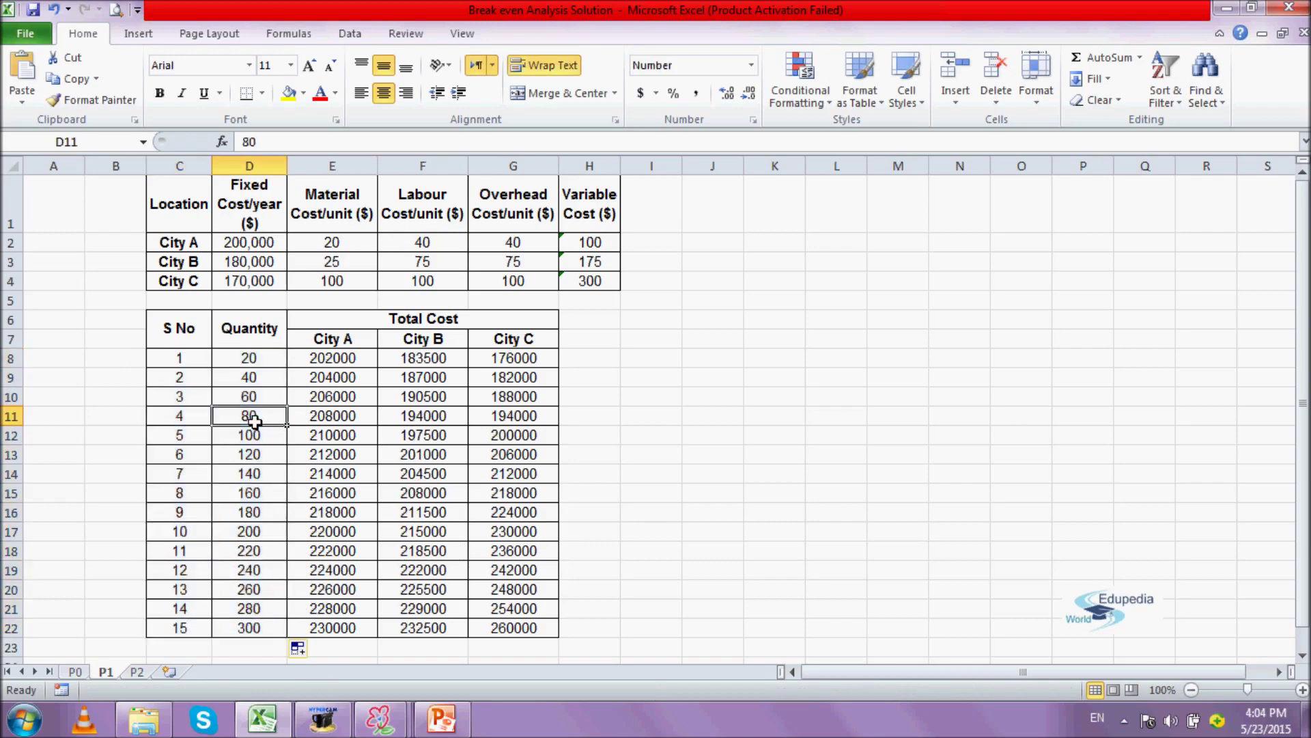
ctrl+click(428, 416)
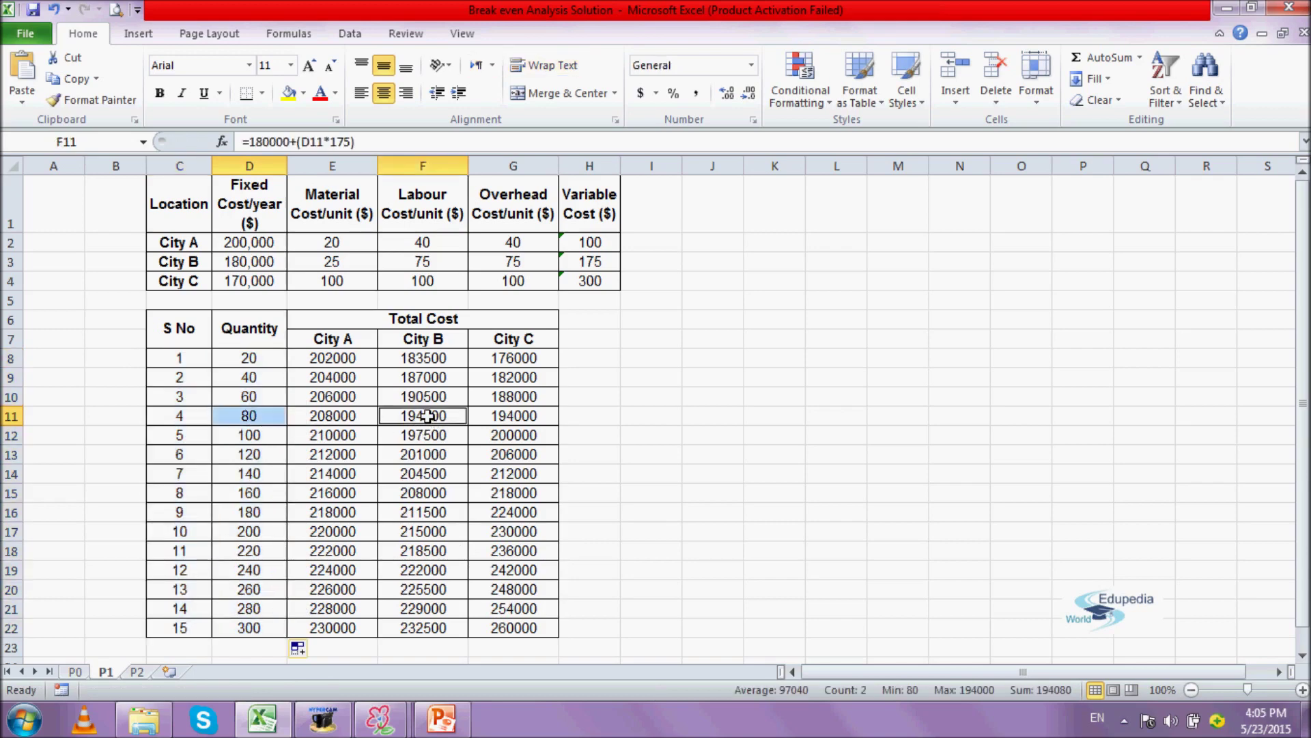
ctrl+click(509, 419)
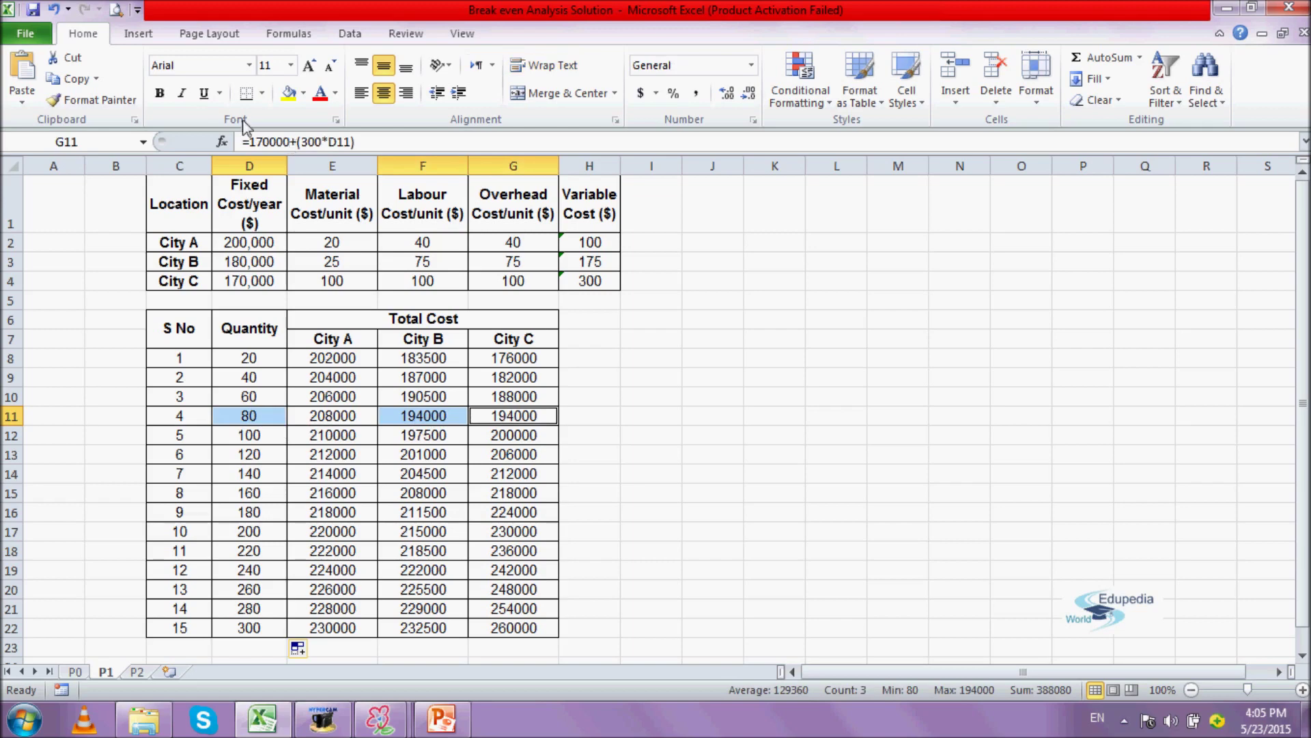
click(290, 93)
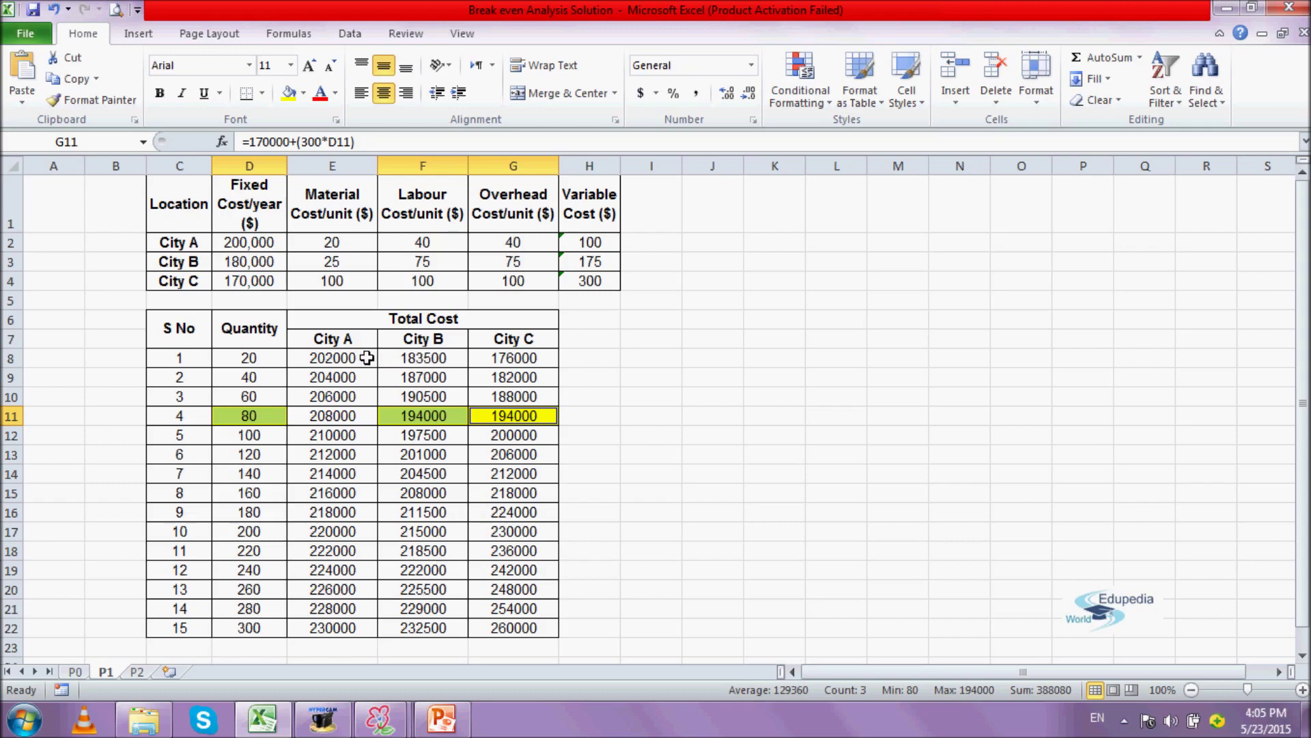
click(673, 449)
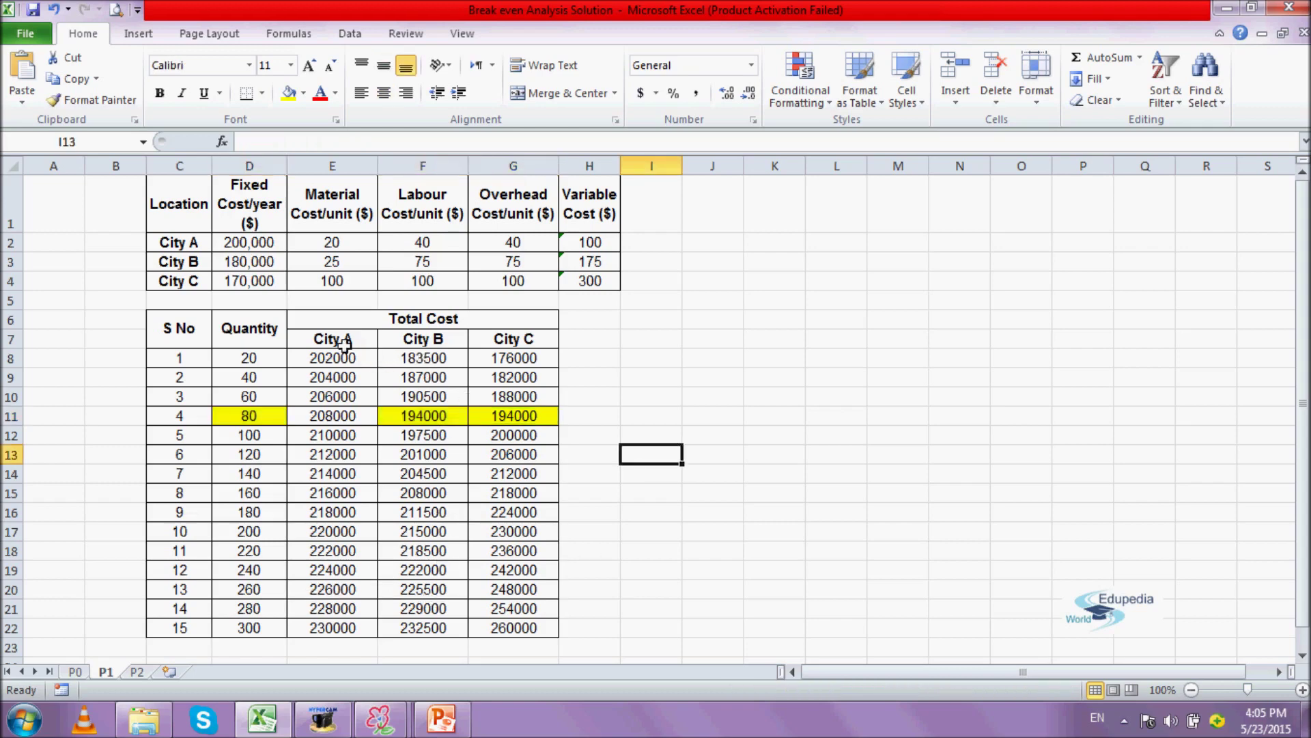
Insert a 2-D line chart of the total costs in E8:G22
drag(335, 354, 423, 396)
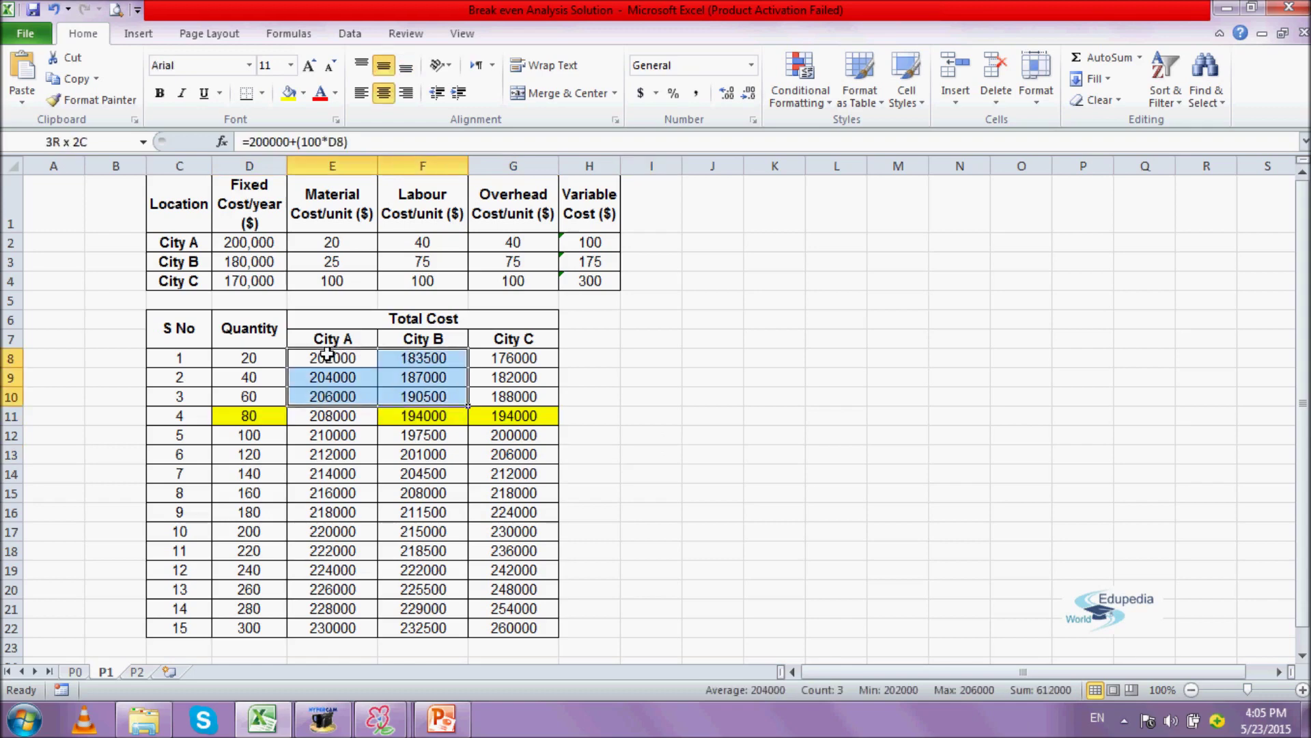
key(shift+Right)
key(shift+Down)
key(shift+Down)
key(shift+Down)
key(shift+Down)
key(shift+Down)
key(shift+Down)
key(shift+Down)
key(shift+Down)
key(shift+Down)
key(shift+Down)
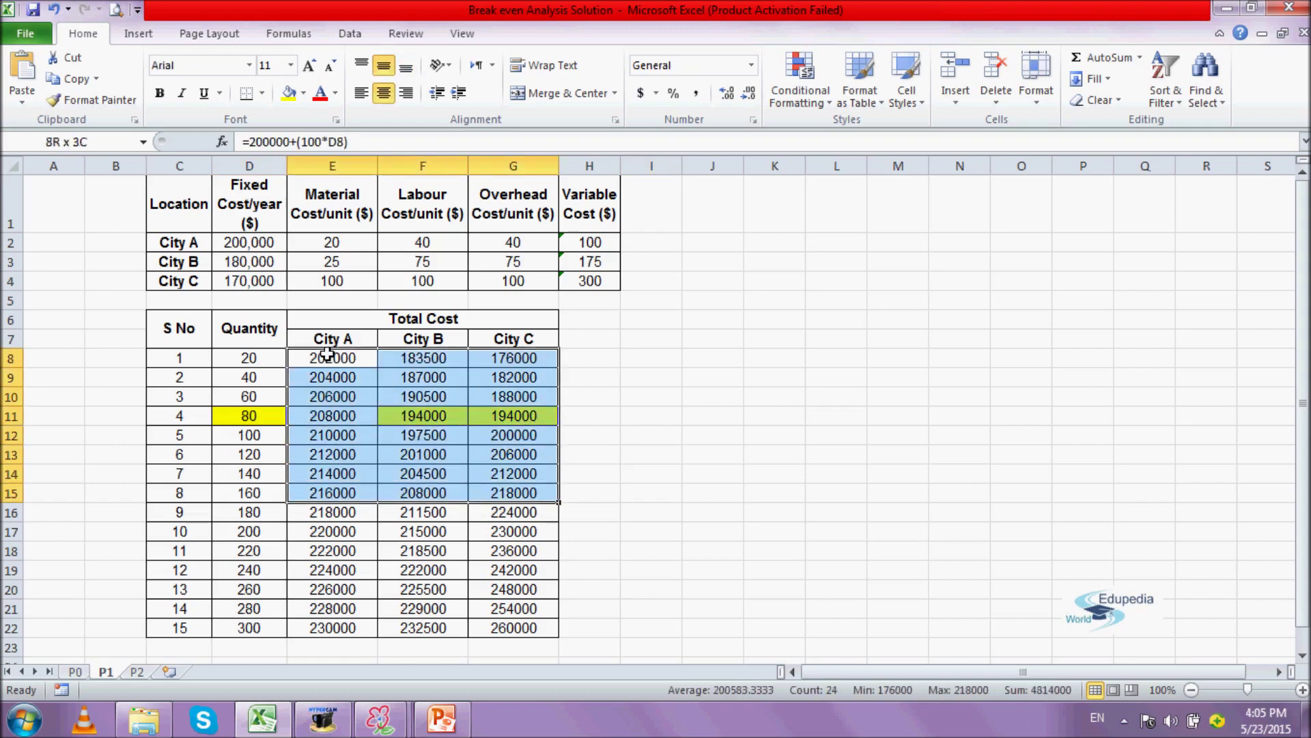
key(shift+Down)
key(shift+Down)
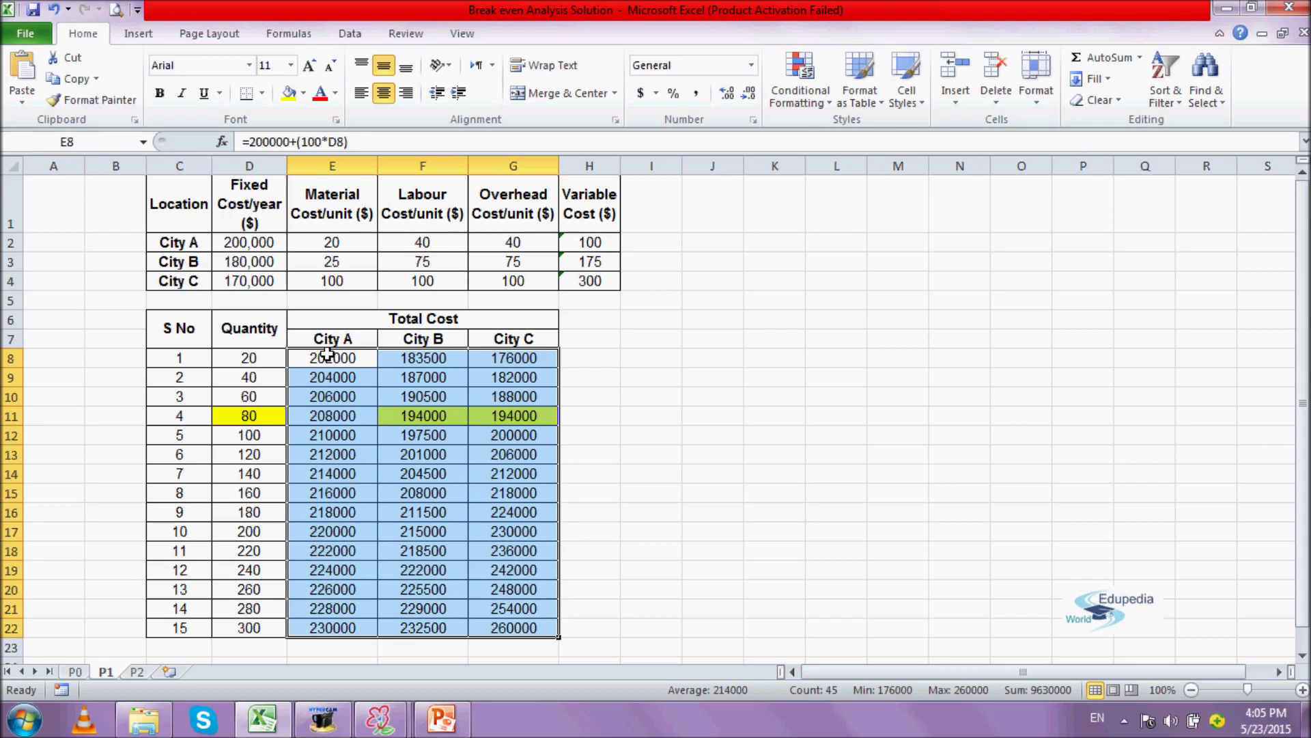
click(144, 38)
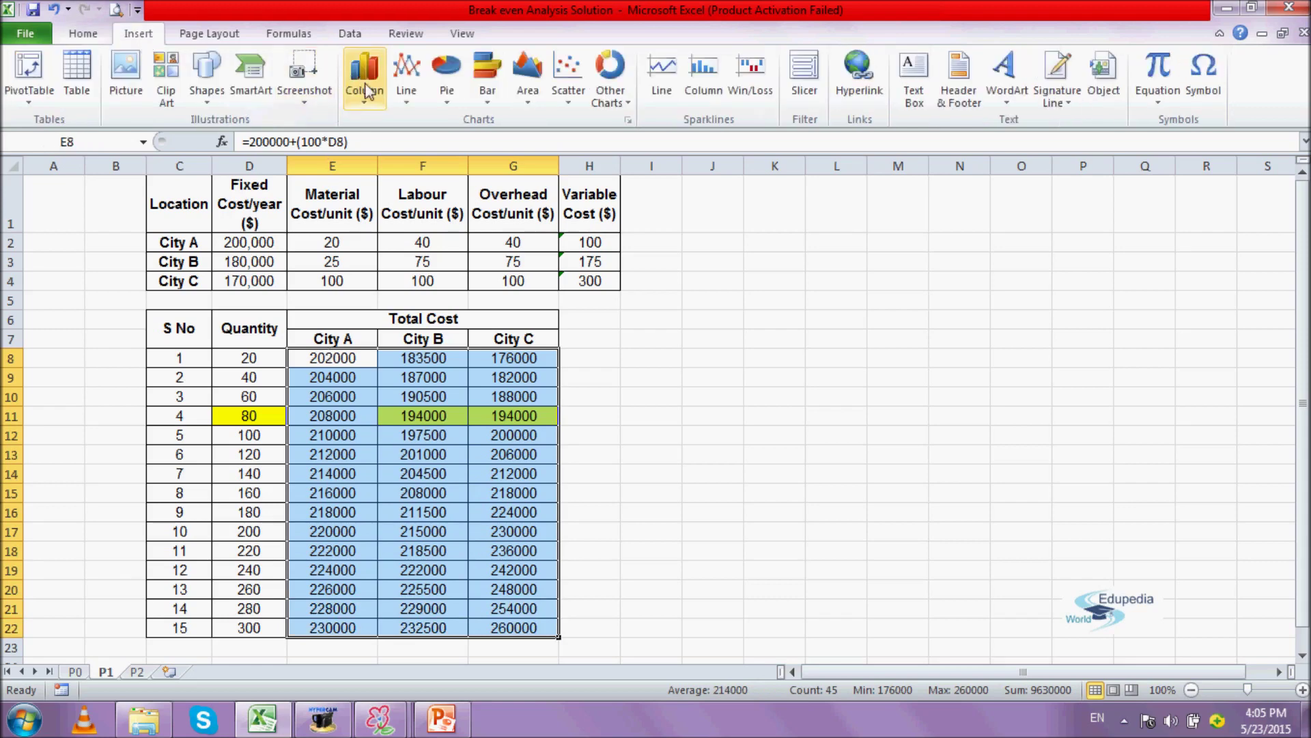
click(404, 95)
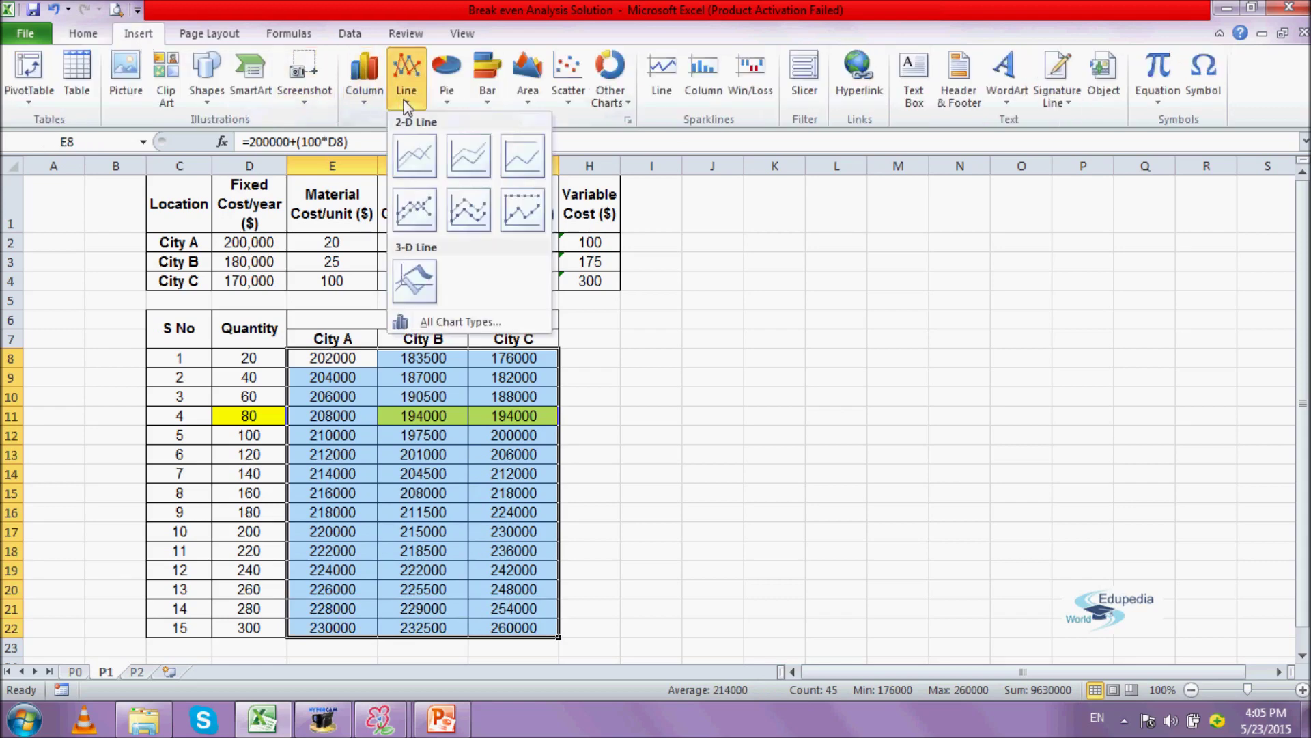
click(427, 157)
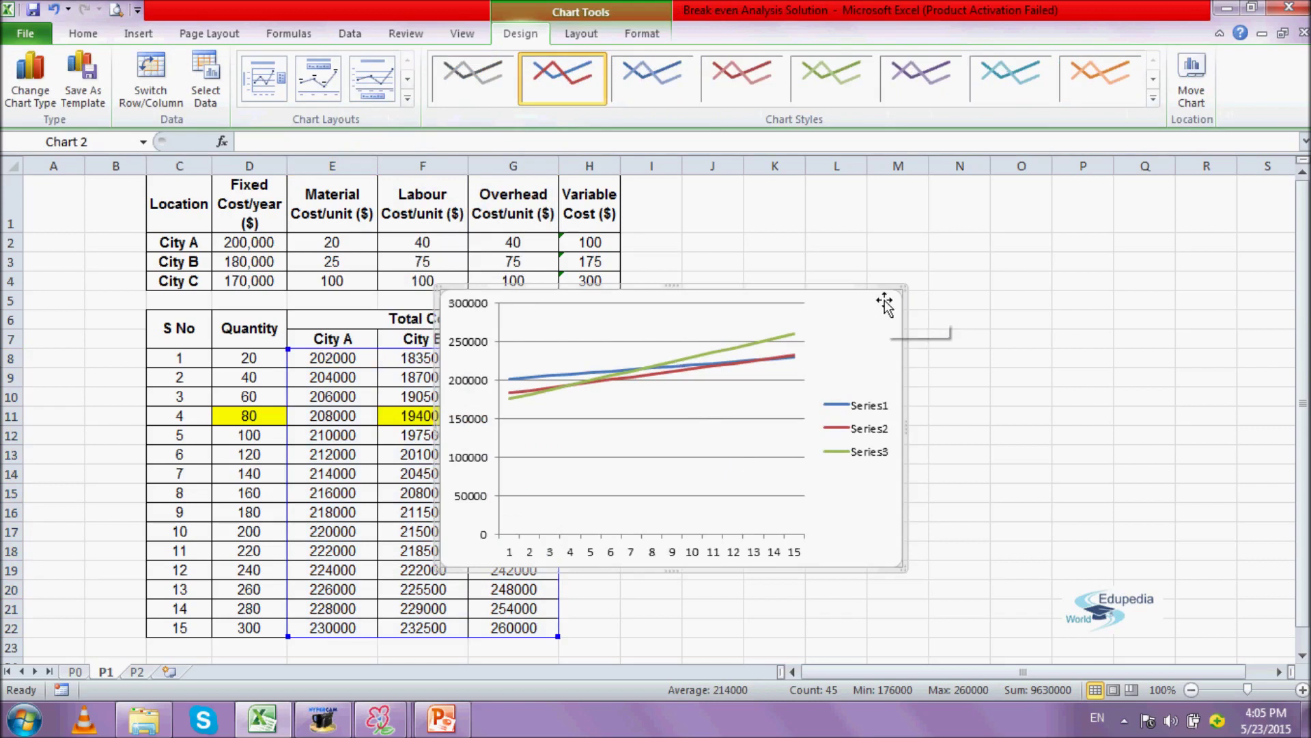
Enlarge the cost chart by dragging its corners up and down to the right
drag(899, 289, 956, 173)
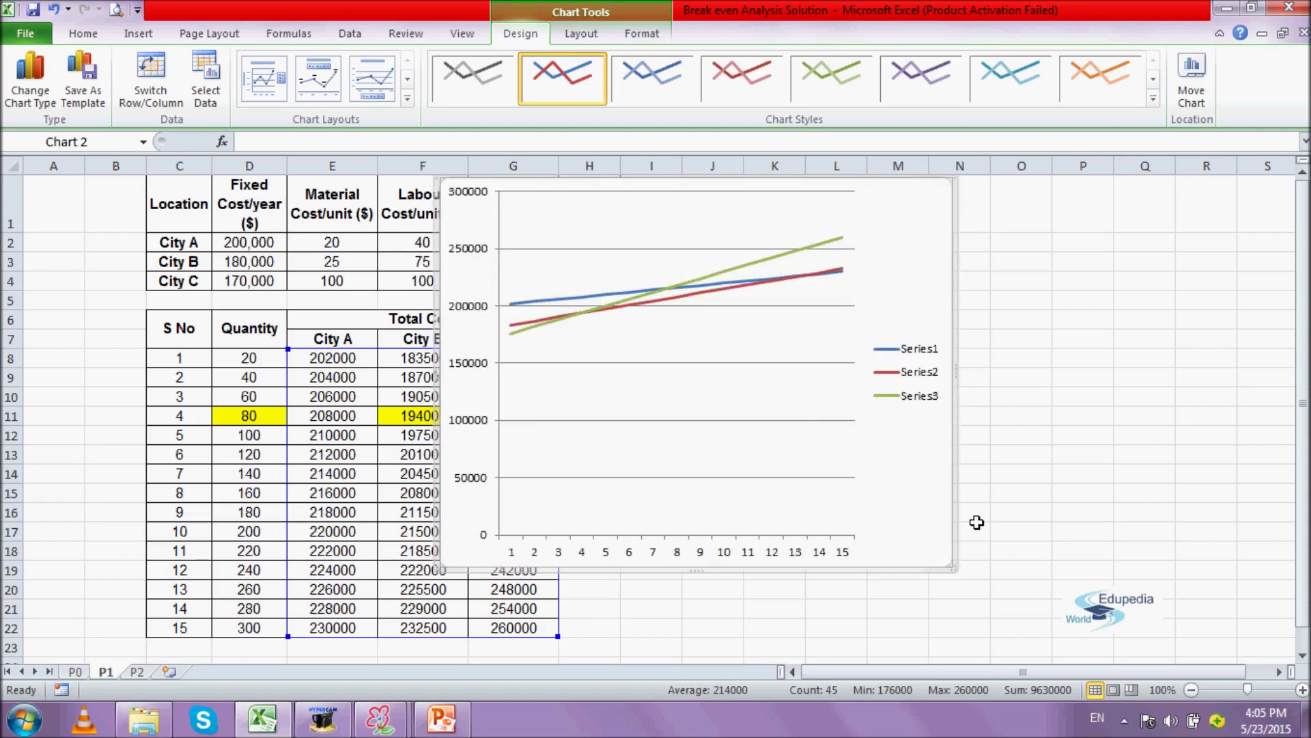
drag(954, 565, 1172, 509)
scroll(1306, 244, up, 3)
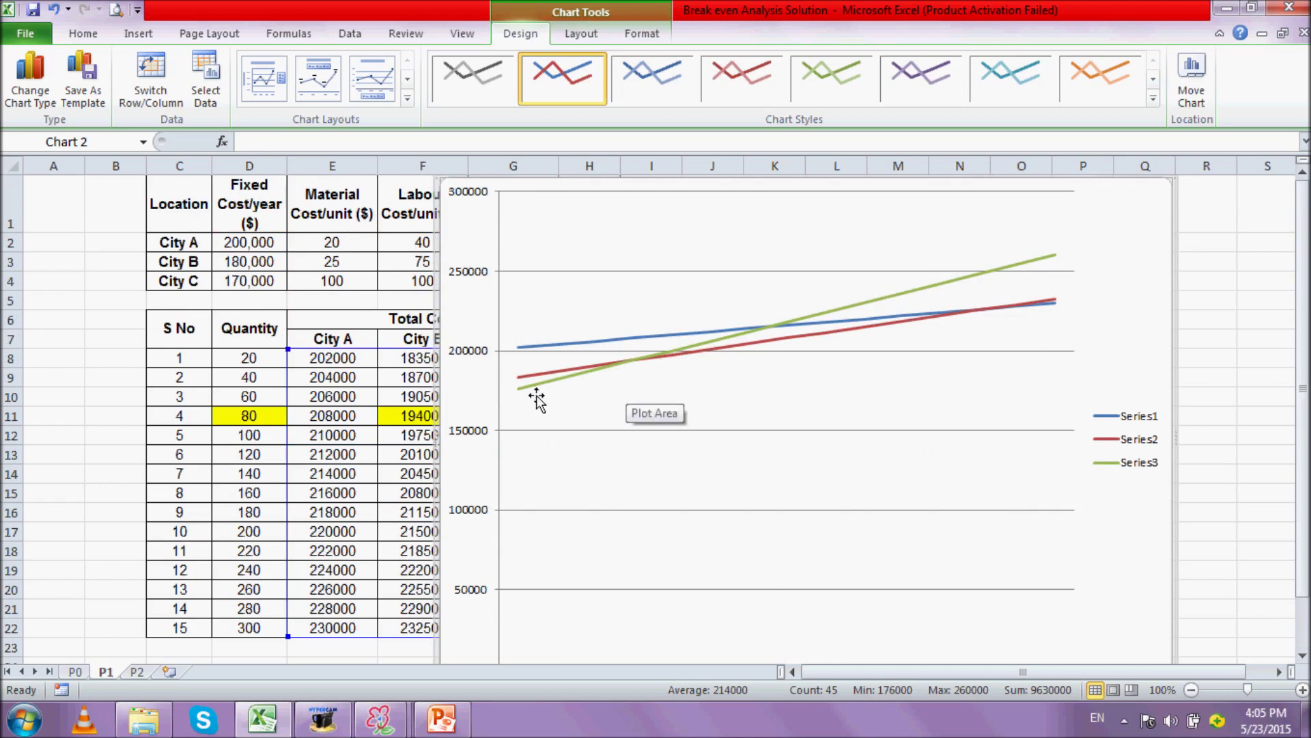
mouse_move(523, 395)
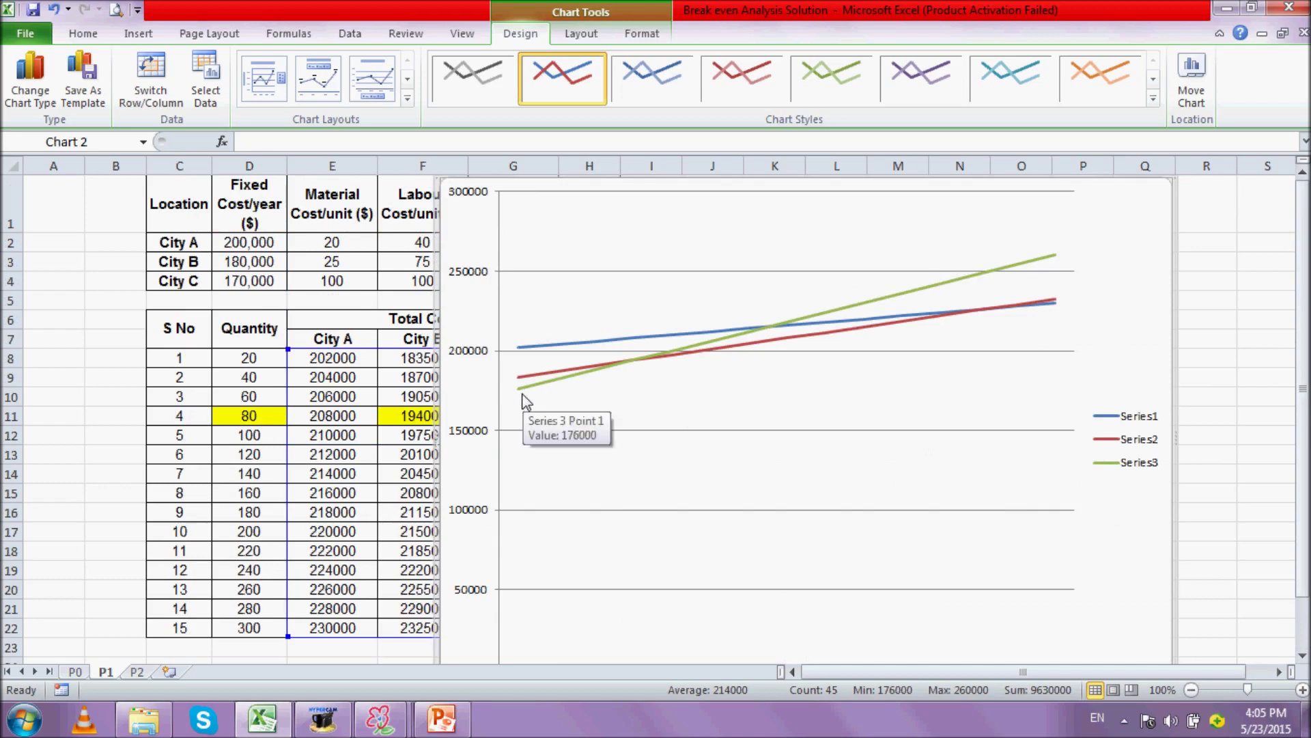
mouse_move(639, 365)
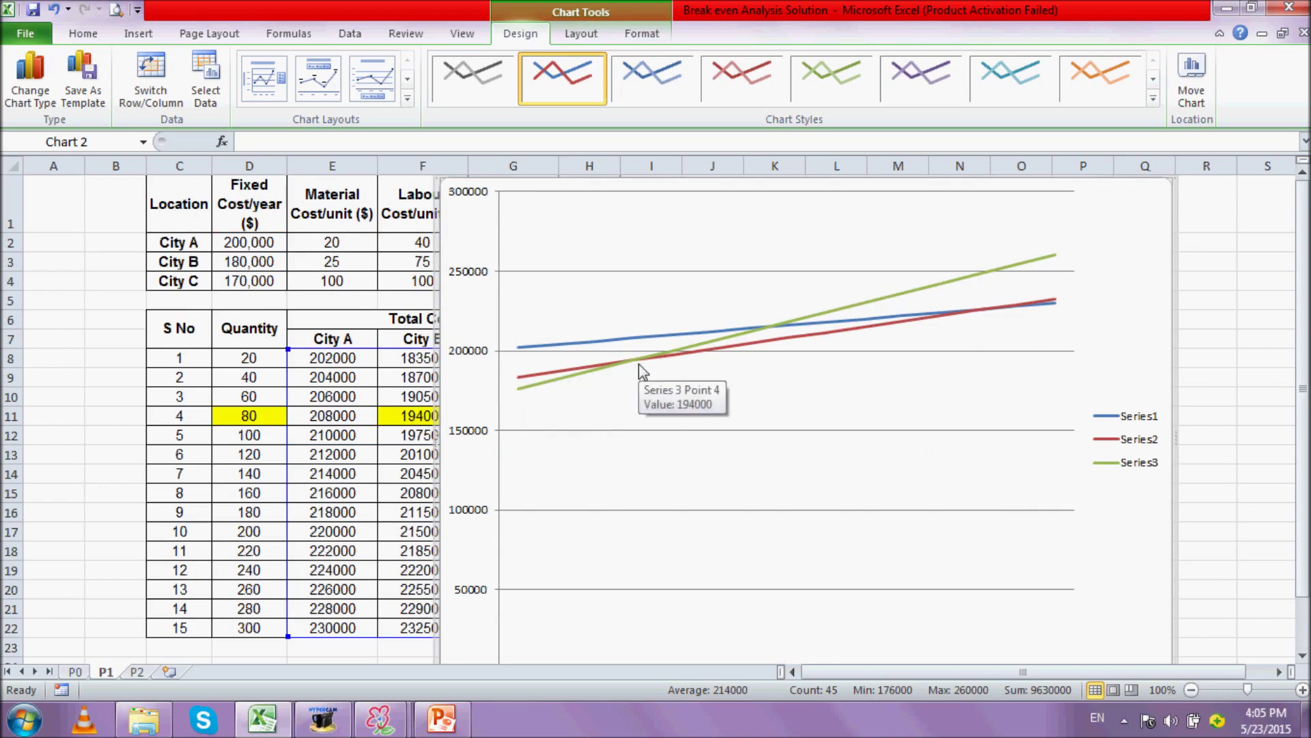